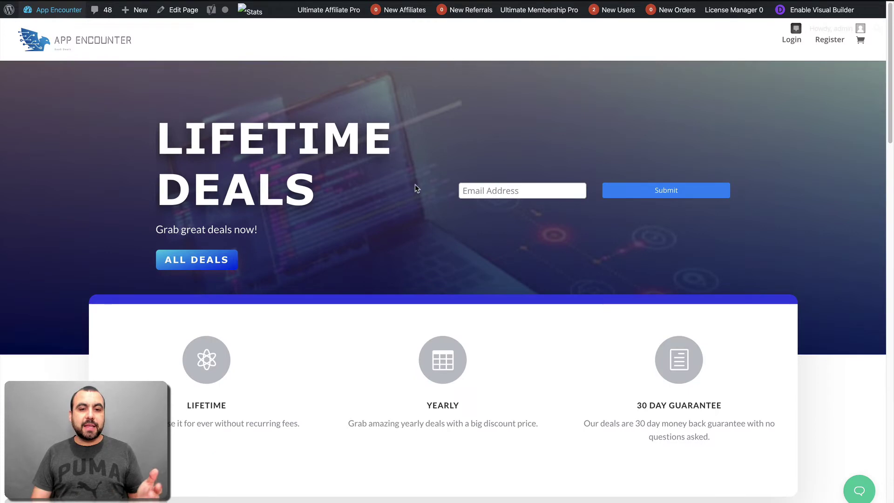
# Step: Open the Instant Answer help widget from the bubble on the App Encounter front page
pyautogui.scroll(-6, 416, 188)
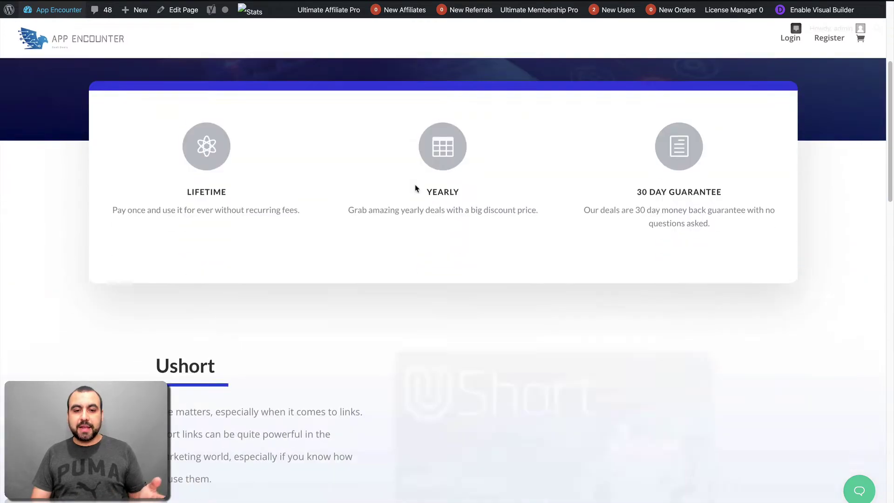
pyautogui.scroll(6, 417, 188)
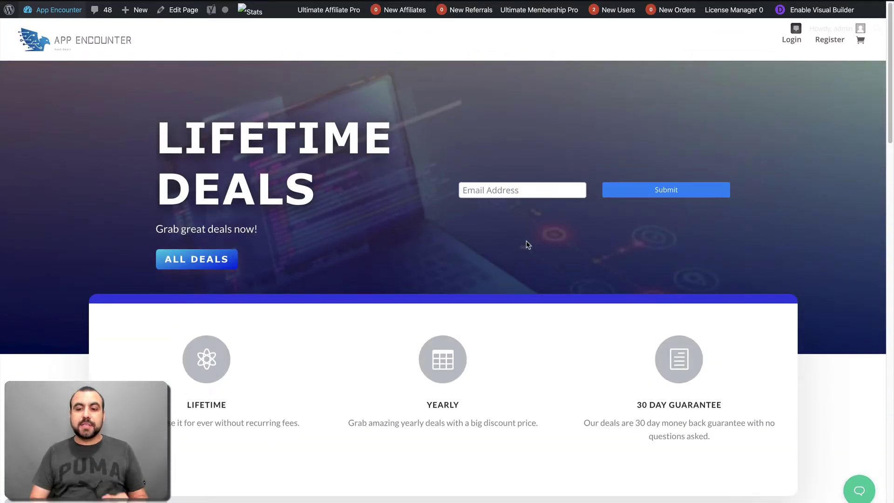
pyautogui.click(859, 493)
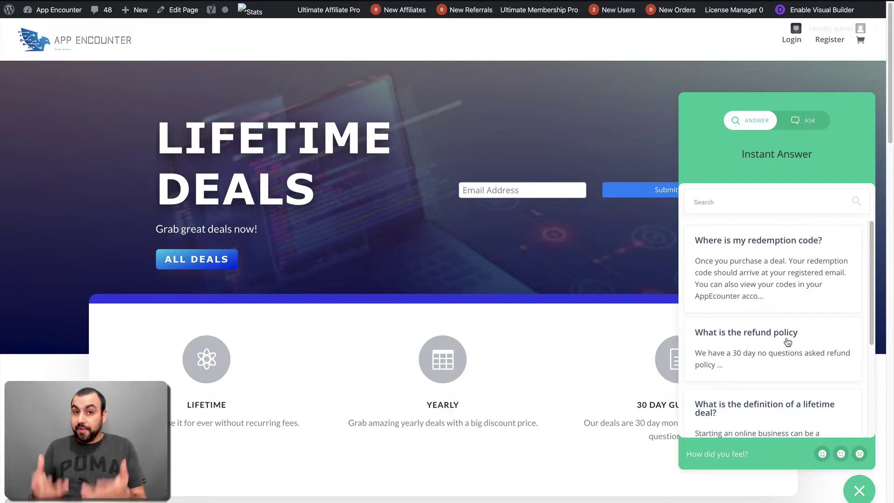
pyautogui.scroll(-3, 787, 342)
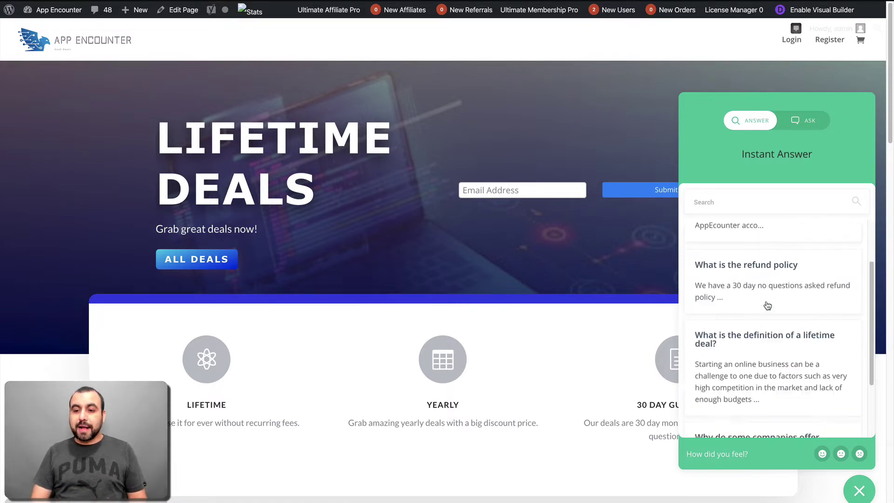
pyautogui.scroll(3, 767, 305)
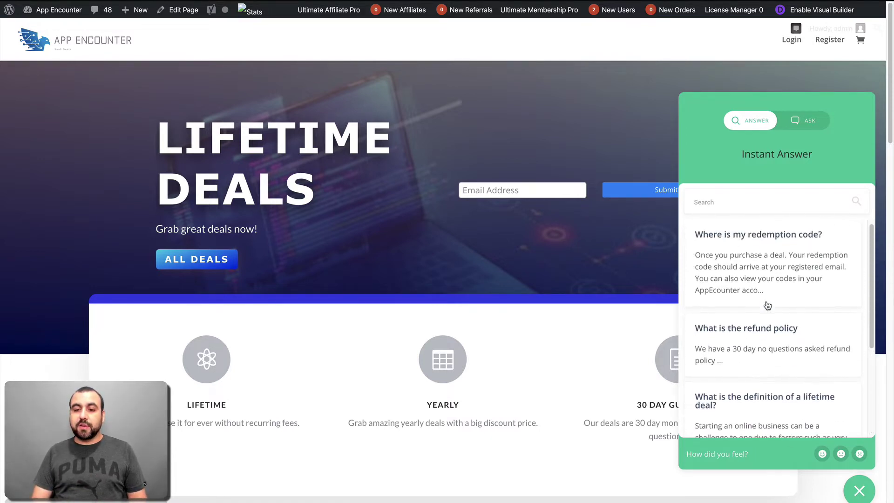
pyautogui.click(774, 261)
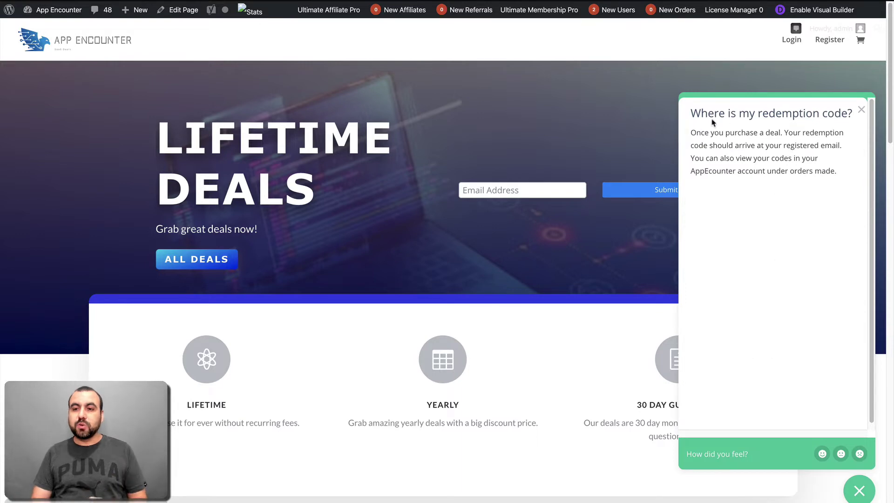
pyautogui.click(862, 110)
pyautogui.scroll(-2, 784, 360)
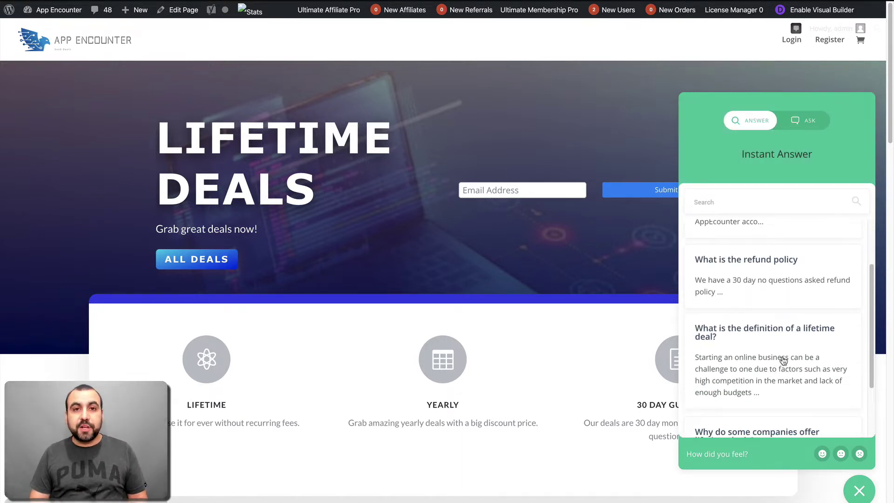
pyautogui.click(784, 360)
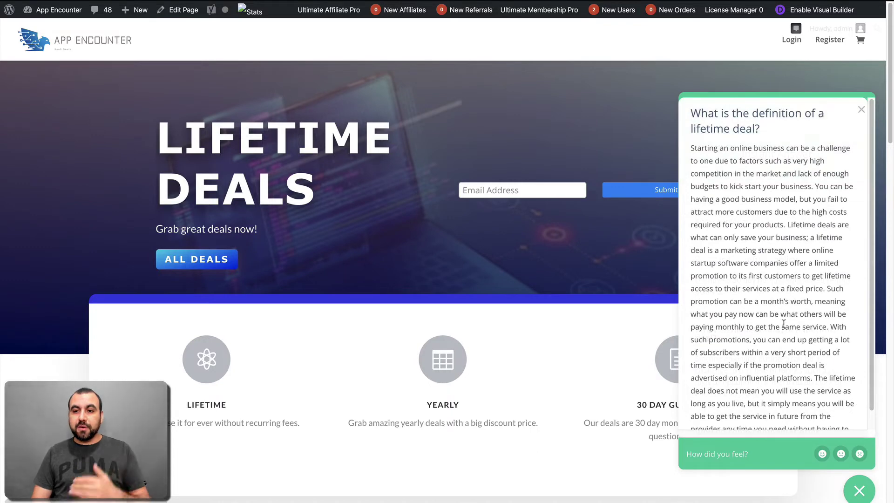
pyautogui.click(861, 112)
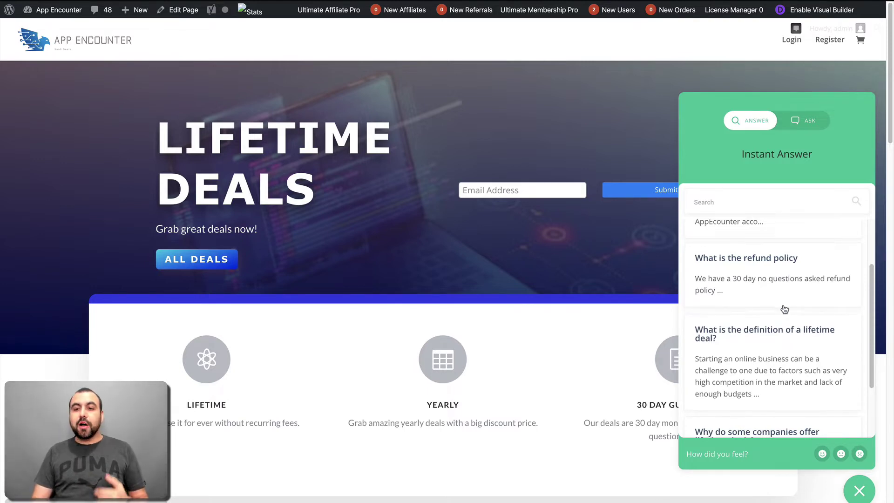
# Step: Search the Instant Answer articles for 'lifetim' to narrow them to the lifetime-deal articles
pyautogui.click(738, 199)
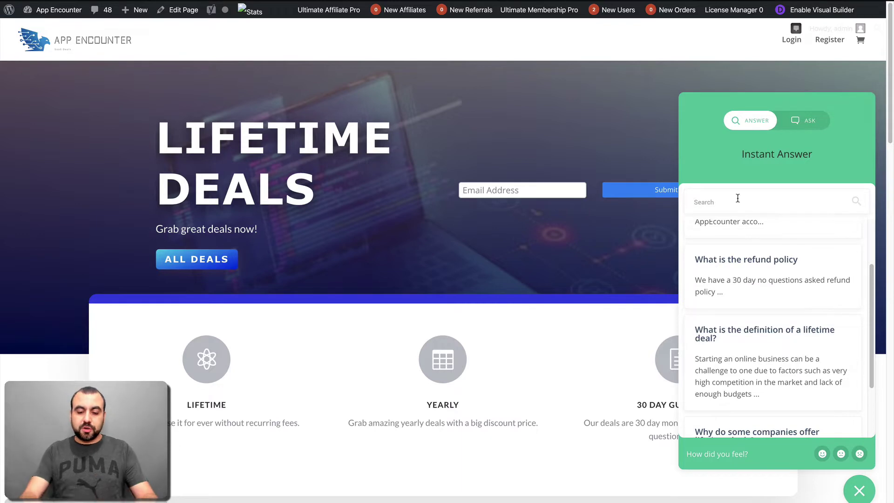
pyautogui.write('lifetime')
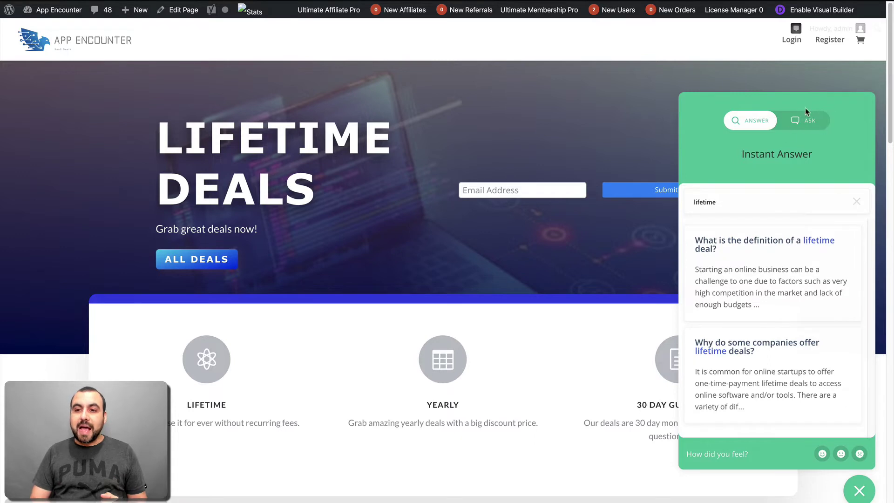
# Step: Switch the widget to the ASK message form and put the cursor in its Name field
pyautogui.click(795, 121)
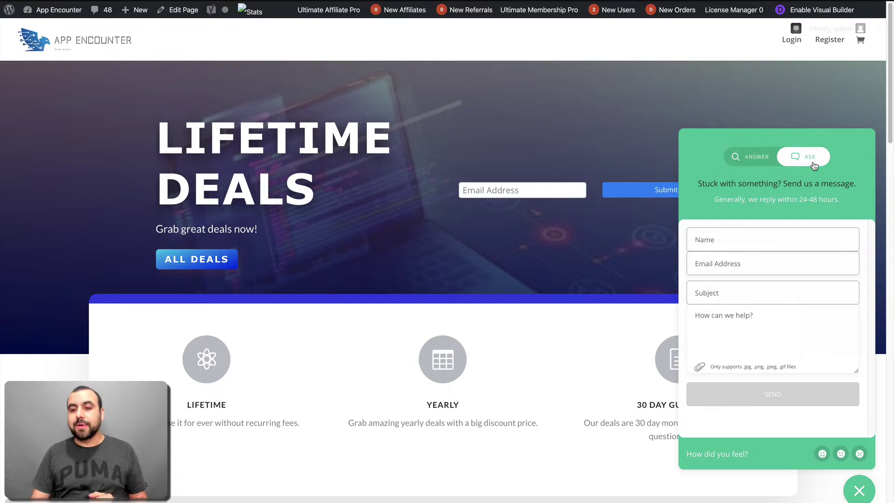
pyautogui.click(750, 240)
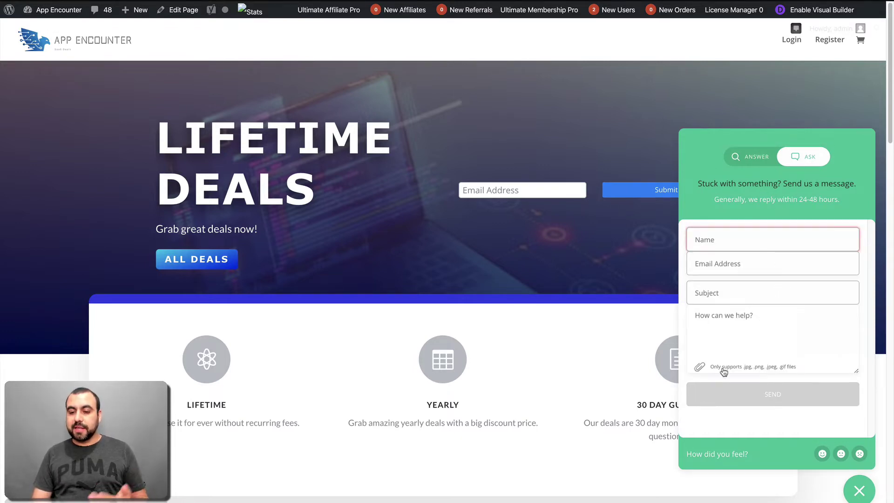
pyautogui.scroll(-2, 758, 375)
pyautogui.scroll(2, 793, 407)
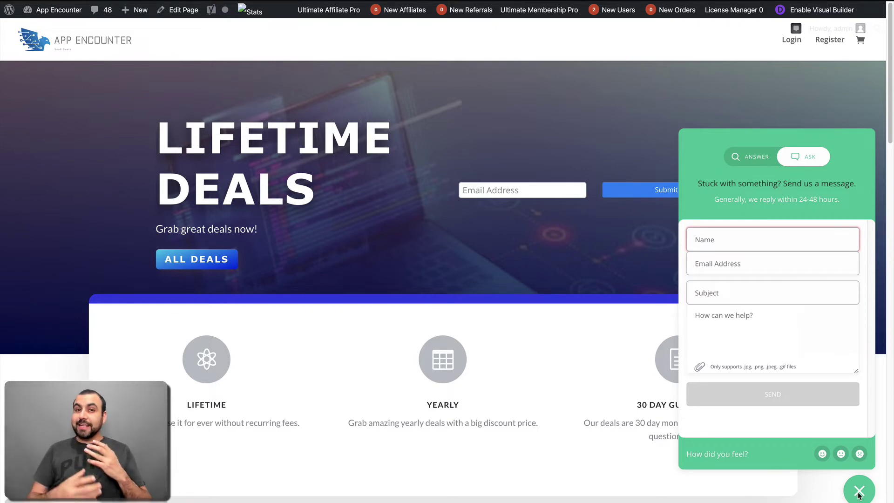
# Step: Close the Instant Answer help widget
pyautogui.click(859, 493)
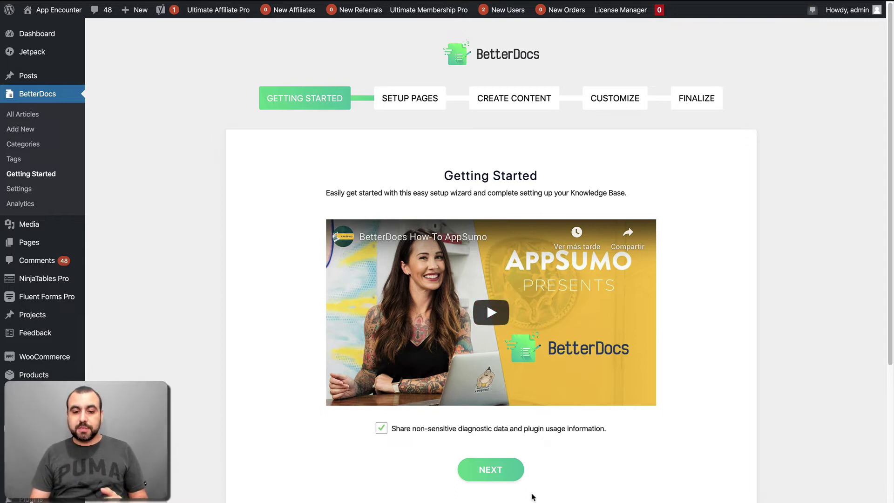
# Step: Advance the wizard to Setup Pages, keeping the built-in docs page, slug 'docs' and Instant Answer enabled
pyautogui.click(500, 470)
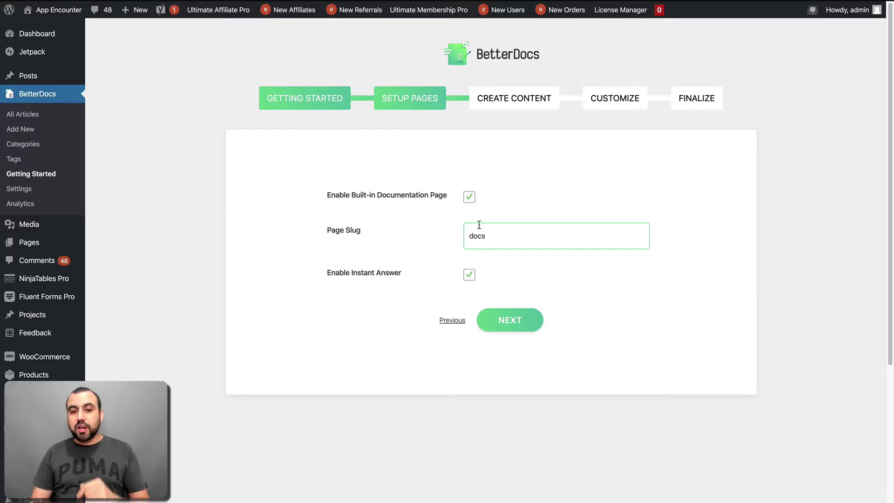
pyautogui.moveTo(502, 233); pyautogui.dragTo(461, 238)
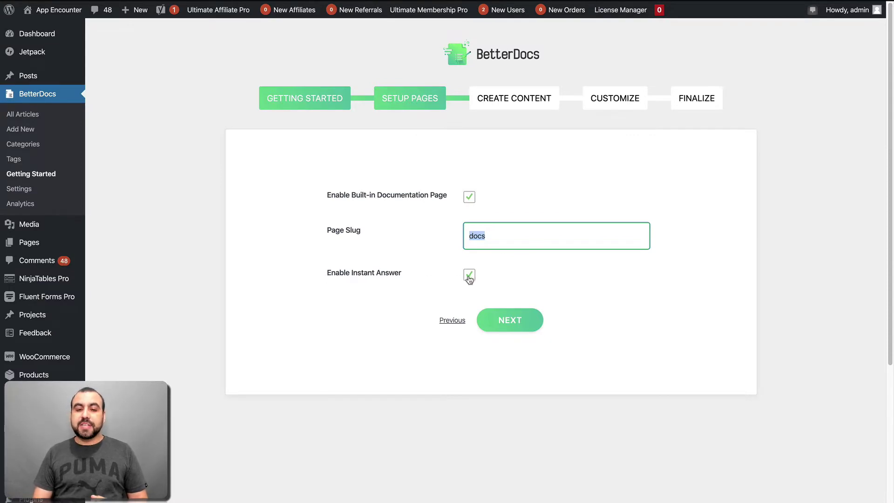
# Step: Move the setup wizard through Create Content to the Customize Everything step
pyautogui.click(498, 320)
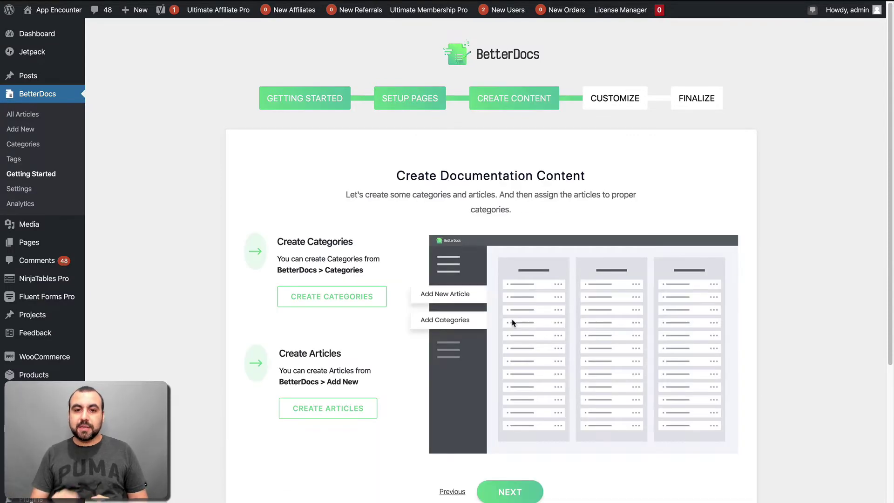
pyautogui.scroll(-1, 492, 253)
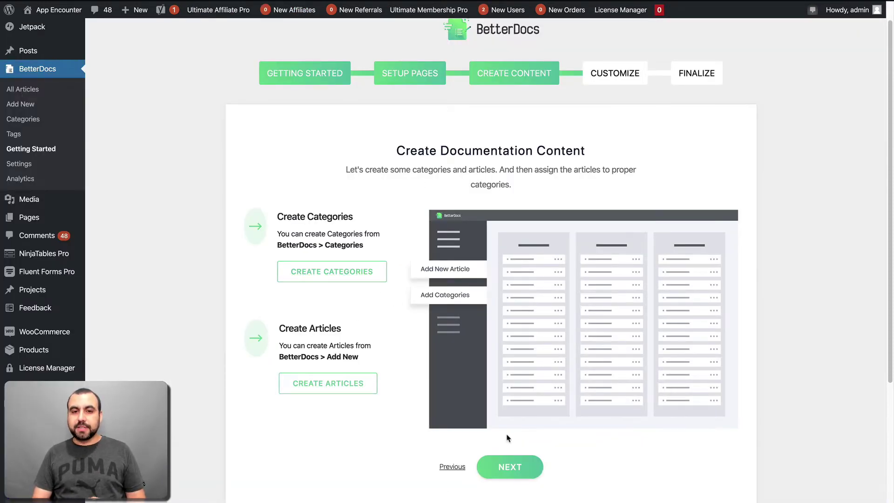
pyautogui.click(504, 464)
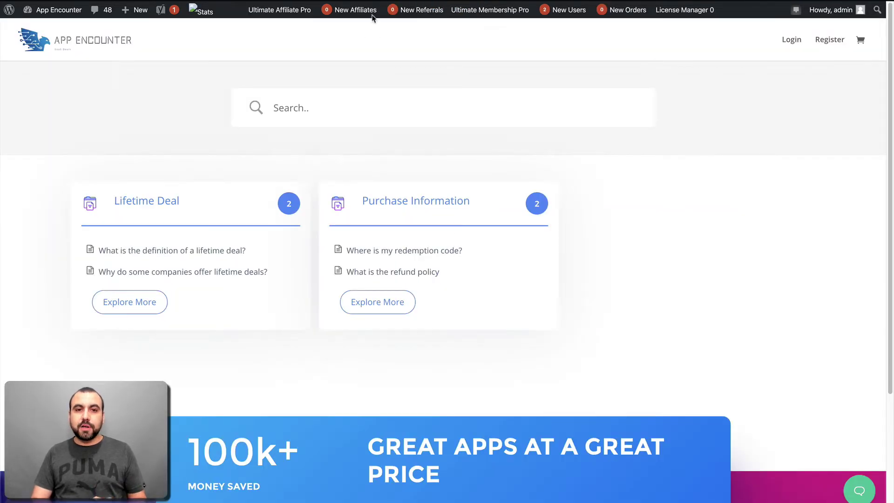
pyautogui.moveTo(112, 166); pyautogui.dragTo(578, 331)
pyautogui.click(588, 335)
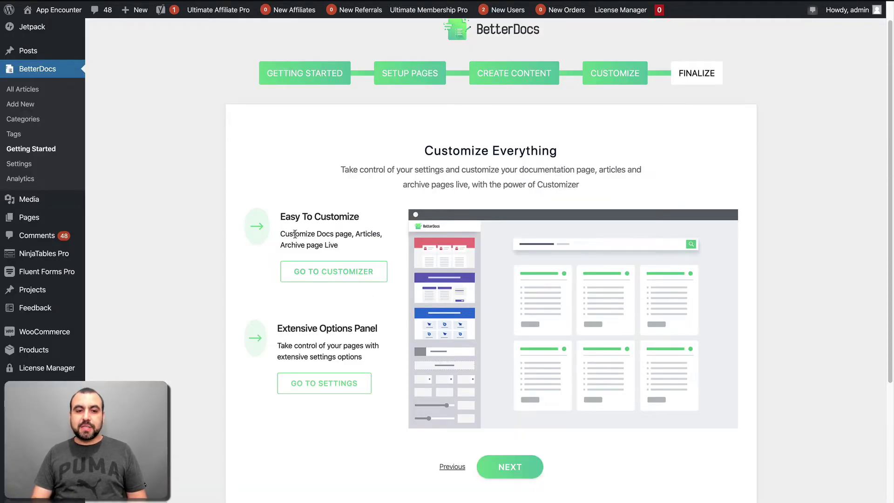
# Step: Open the Go To Customizer link in a new browser tab
pyautogui.rightClick(337, 269)
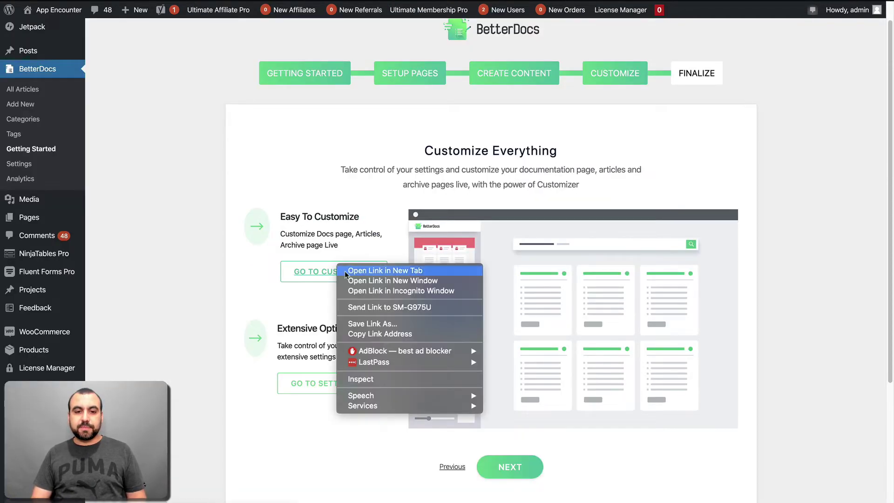
pyautogui.click(351, 272)
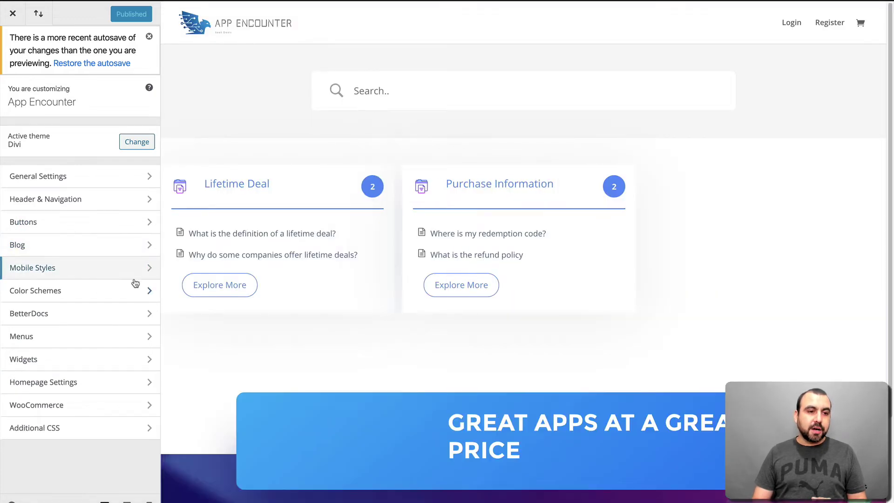
# Step: Open BetterDocs > Docs Page in the Customizer and preview the second and first layouts
pyautogui.click(135, 336)
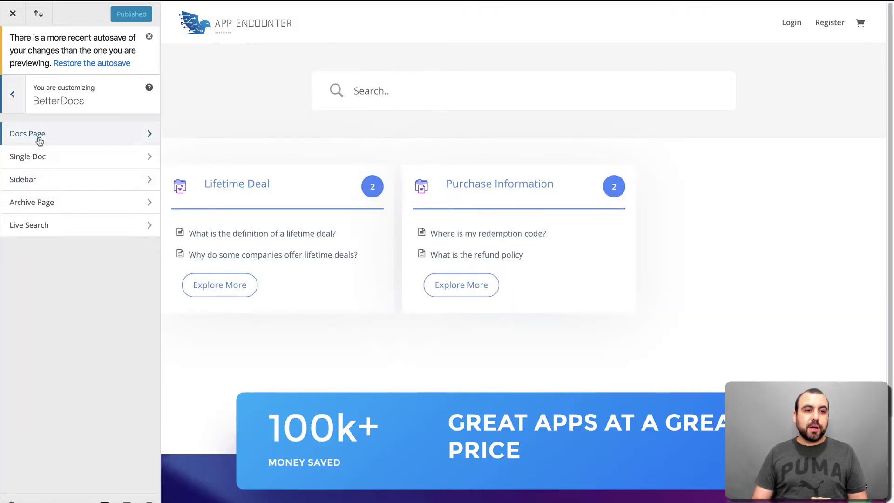
pyautogui.click(63, 135)
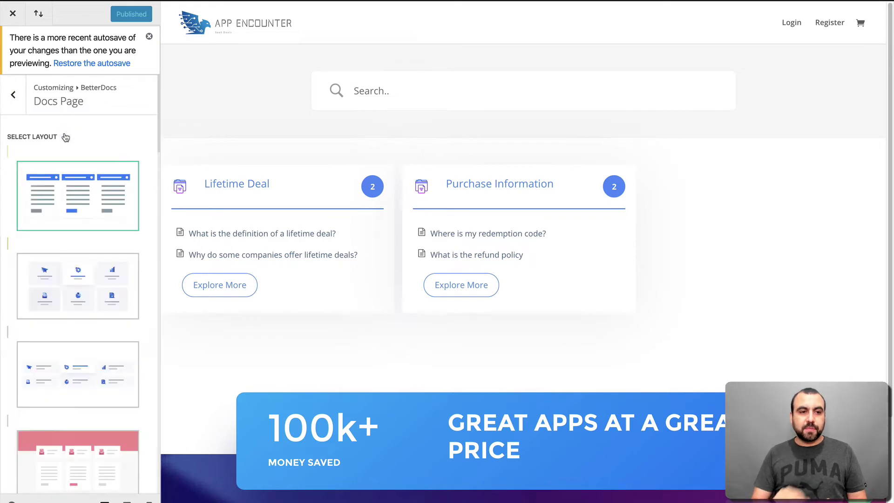
pyautogui.click(76, 273)
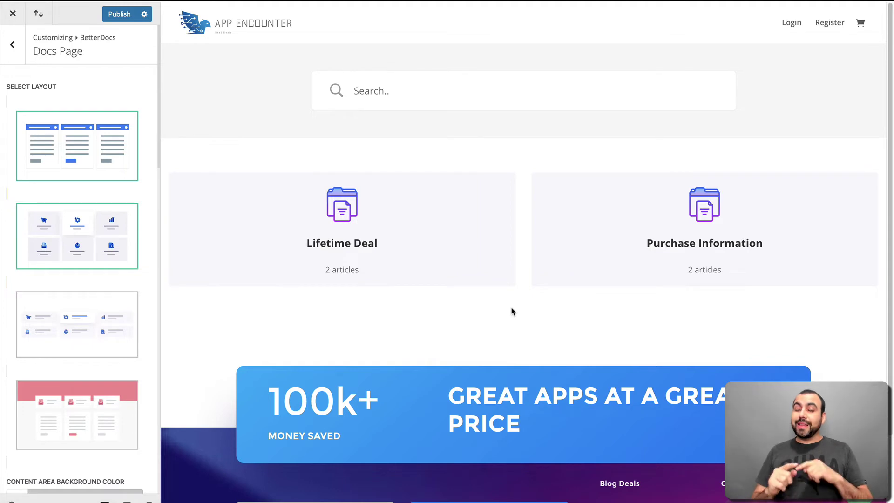
pyautogui.click(84, 168)
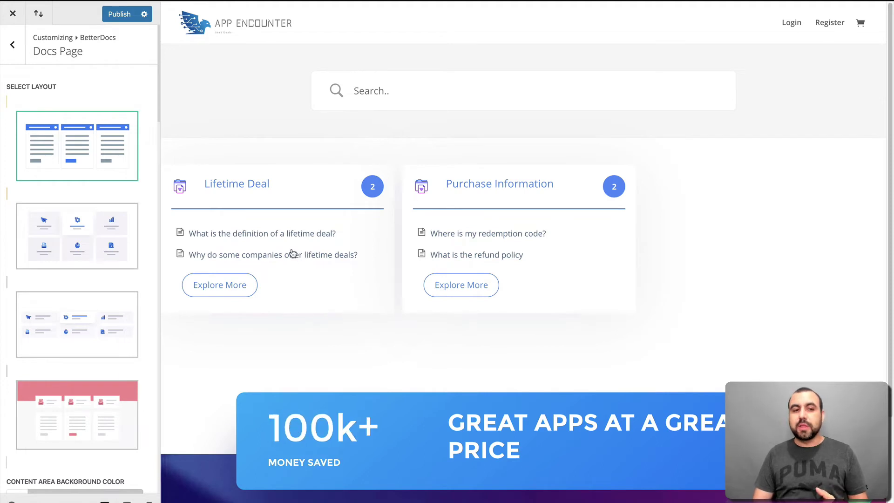
# Step: Apply the fourth, pink-header docs layout and review its preview
pyautogui.scroll(-3, 85, 336)
pyautogui.scroll(-4, 84, 330)
pyautogui.click(83, 257)
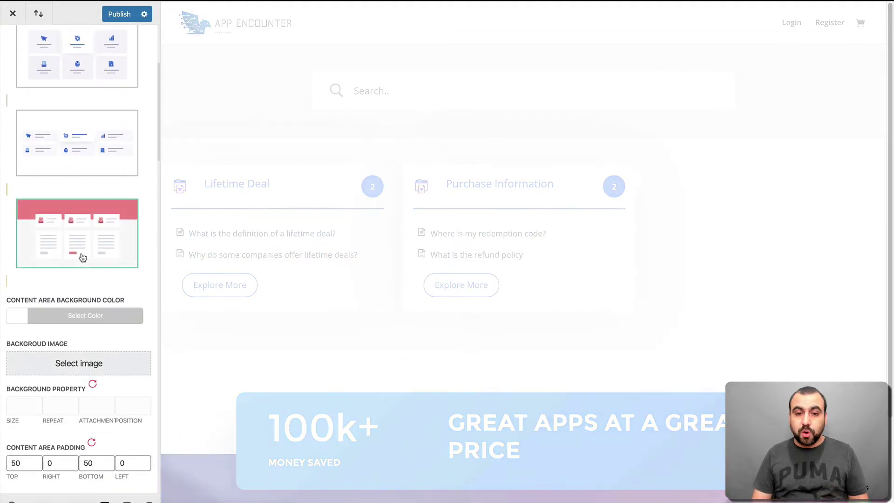
pyautogui.scroll(-8, 81, 223)
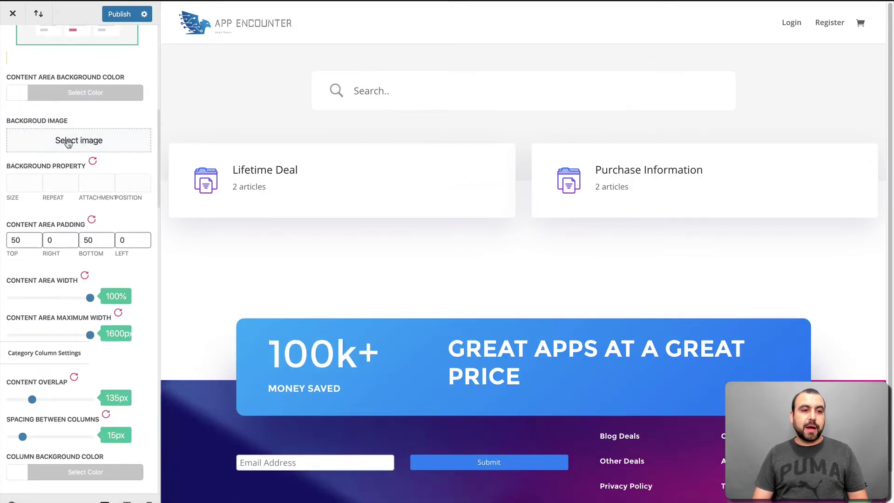
pyautogui.scroll(-5, 93, 233)
pyautogui.scroll(-20, 59, 308)
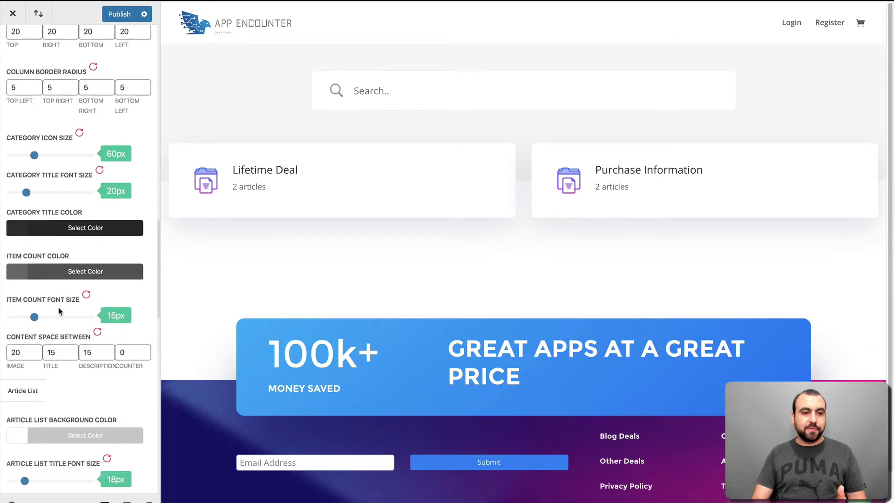
pyautogui.scroll(-18, 58, 308)
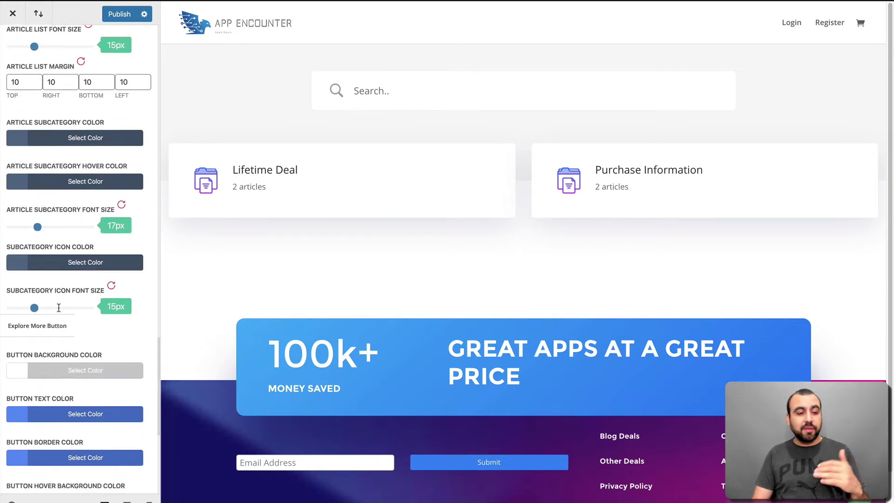
pyautogui.scroll(20, 59, 307)
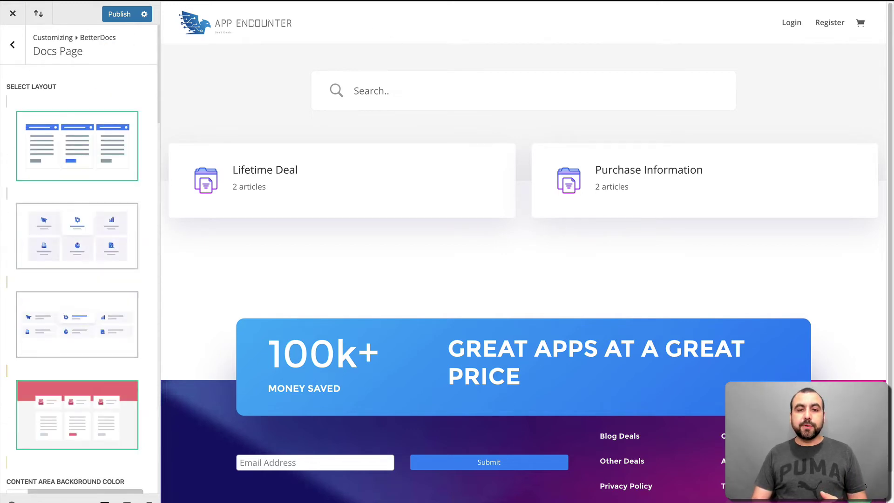
# Step: Close the Customizer tab without saving and go to BetterDocs Settings
pyautogui.press('super+w')
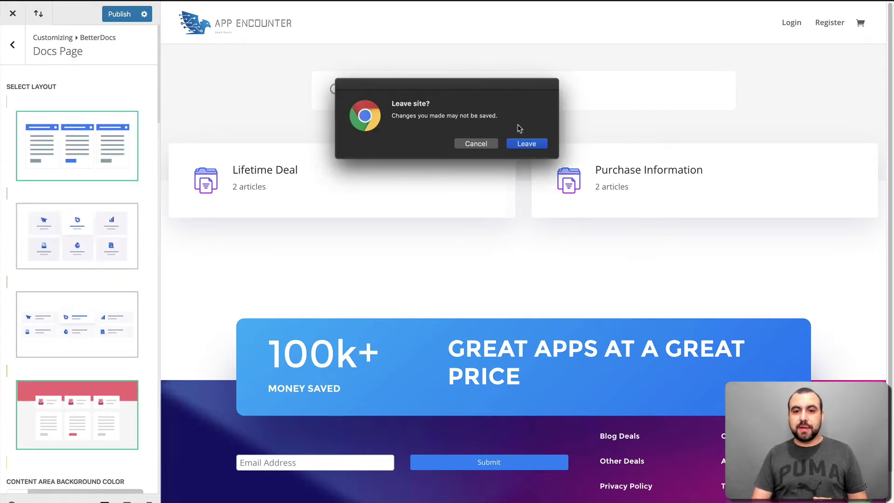
pyautogui.click(526, 144)
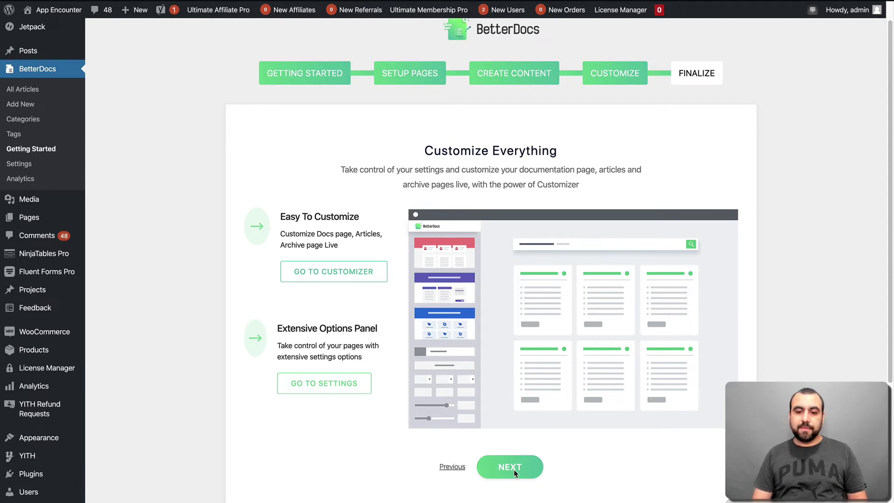
pyautogui.click(319, 384)
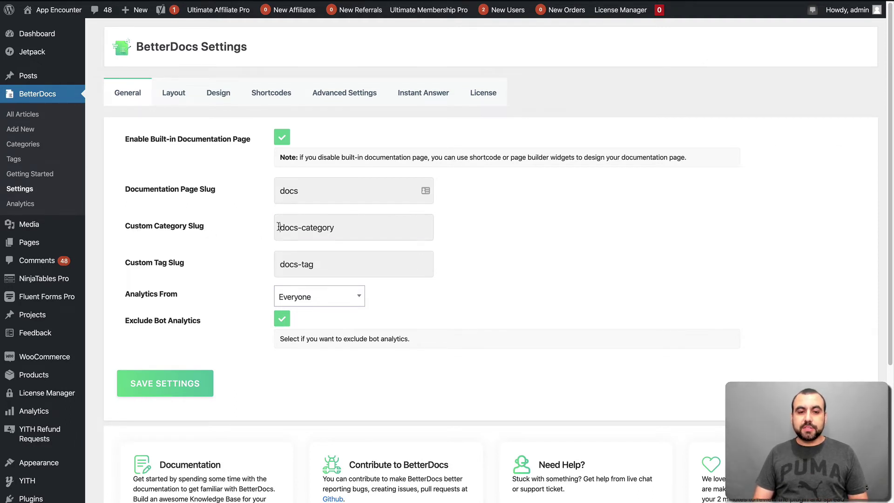
# Step: Review the General slugs, then switch BetterDocs Settings to the Layout tab
pyautogui.moveTo(279, 227); pyautogui.dragTo(502, 258)
pyautogui.click(270, 259)
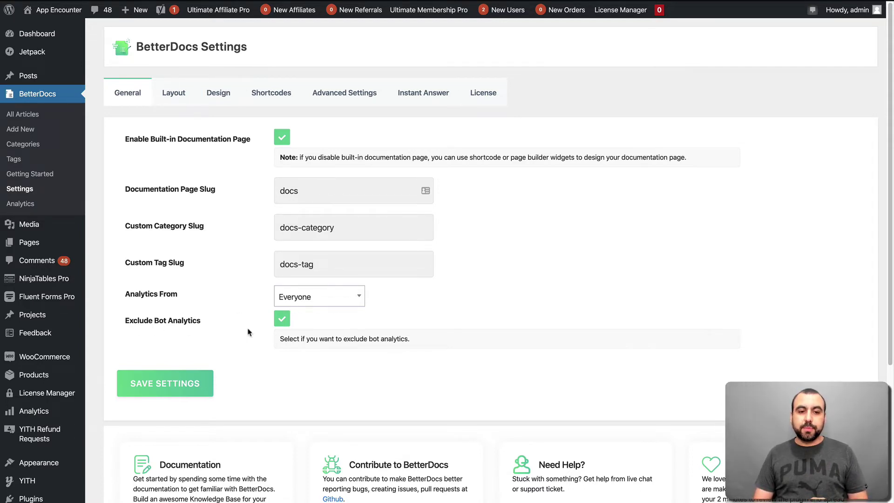
pyautogui.click(168, 98)
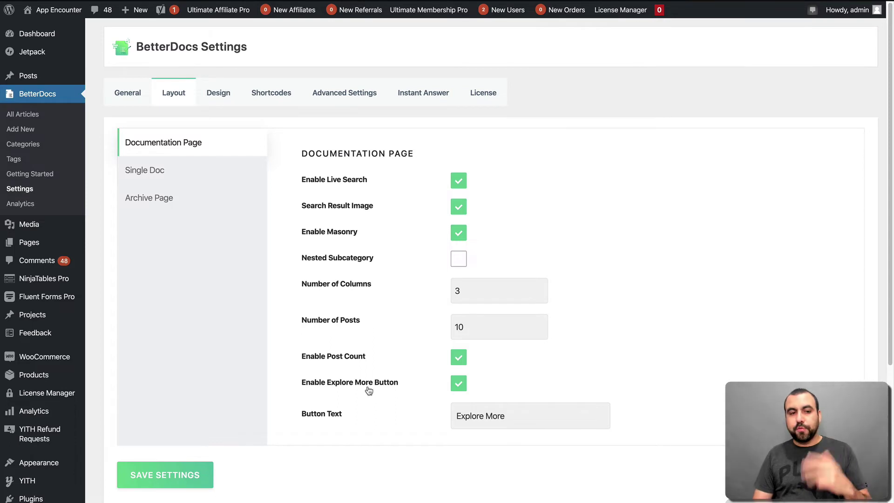
# Step: Browse the Single Doc, Archive Page and Design settings, ending on the Shortcodes list
pyautogui.click(165, 170)
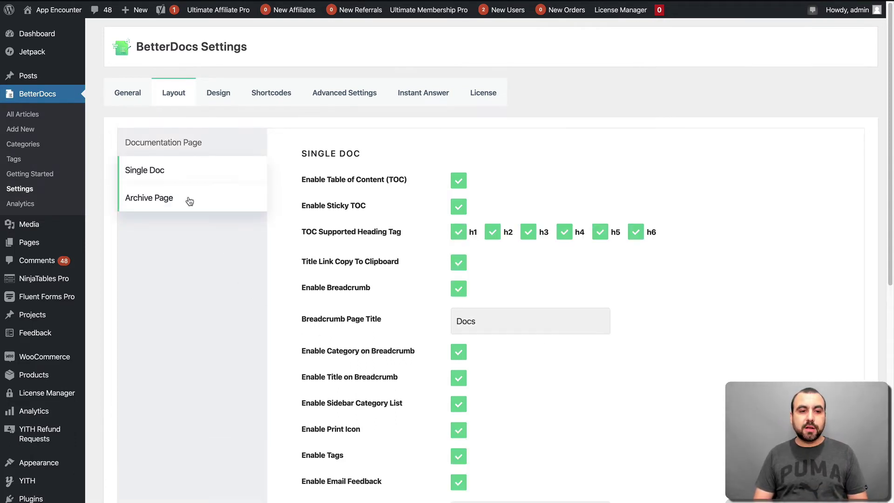
pyautogui.click(189, 201)
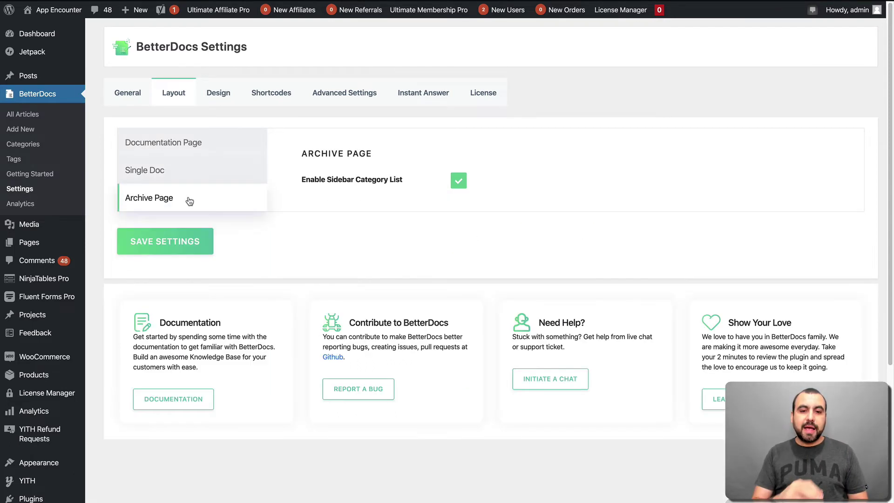
pyautogui.click(214, 93)
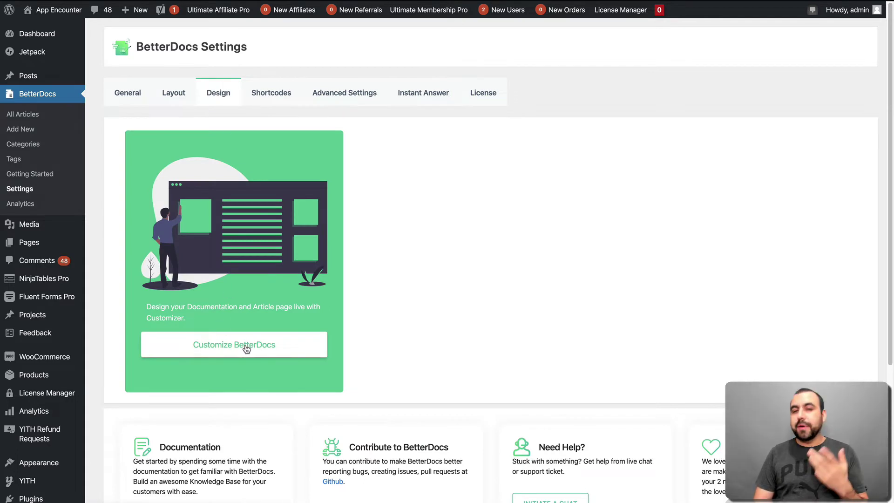
pyautogui.click(272, 95)
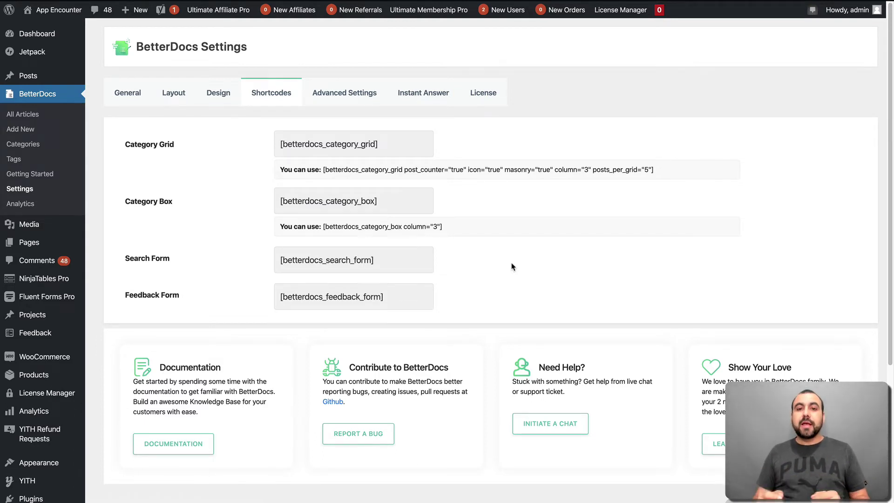
# Step: Select the full [betterdocs_category_grid] shortcode and switch to the site's front-end docs page
pyautogui.moveTo(383, 201); pyautogui.dragTo(284, 196)
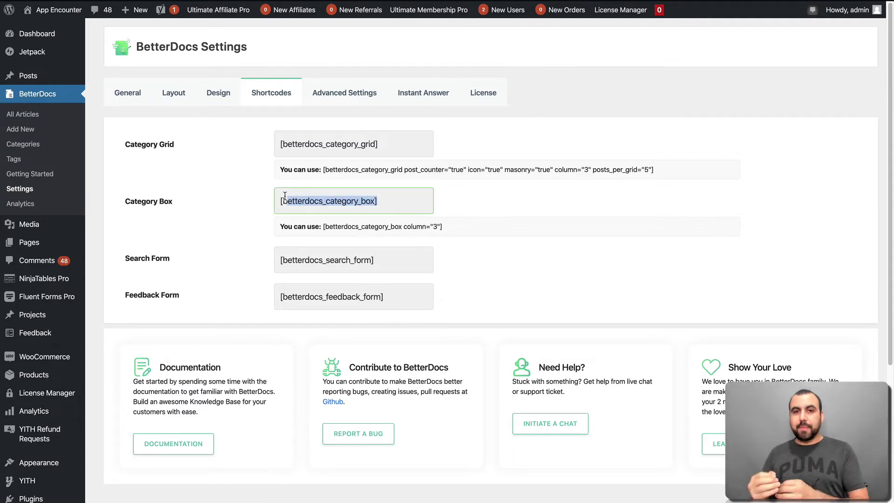
pyautogui.doubleClick(288, 145)
pyautogui.moveTo(382, 145); pyautogui.dragTo(279, 139)
pyautogui.press('super+c')
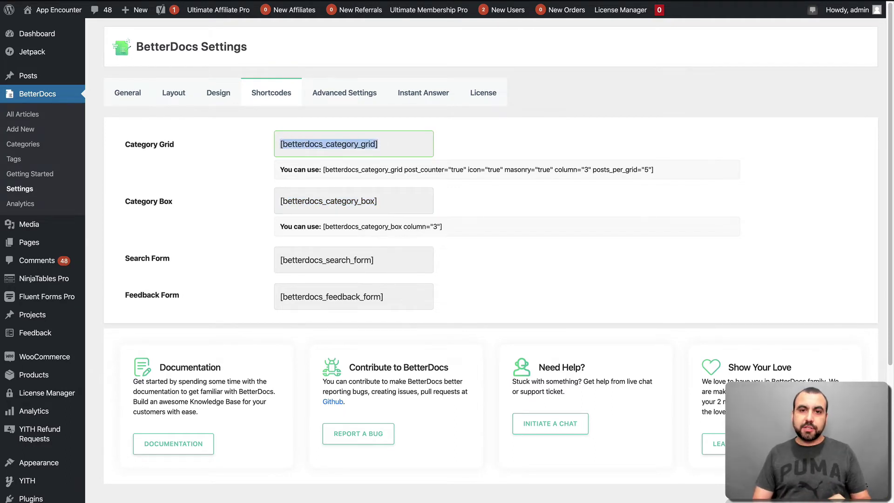
pyautogui.hotkey('ctrl', 'Tab')
pyautogui.moveTo(64, 13)
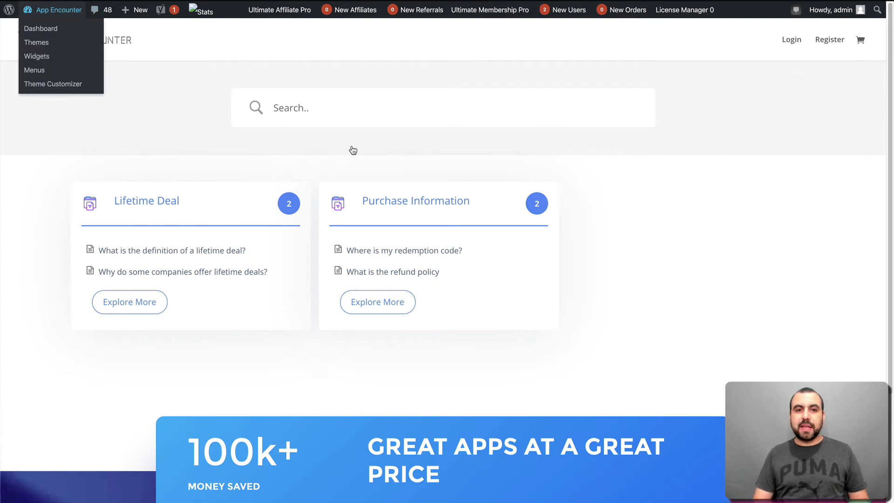
# Step: On the Lifetime Deals page in Divi Builder, add a single-column section above DEALS with a Code module
pyautogui.hotkey('ctrl', 'Tab')
pyautogui.scroll(-3, 474, 309)
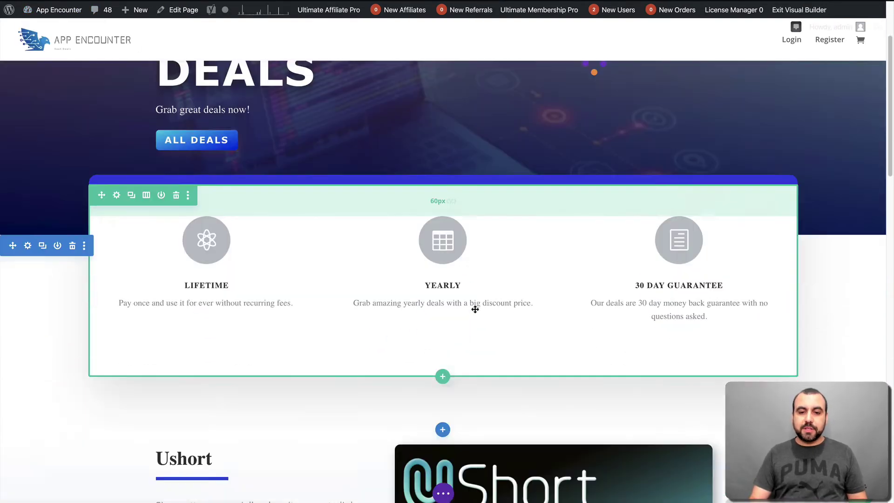
pyautogui.scroll(-10, 475, 309)
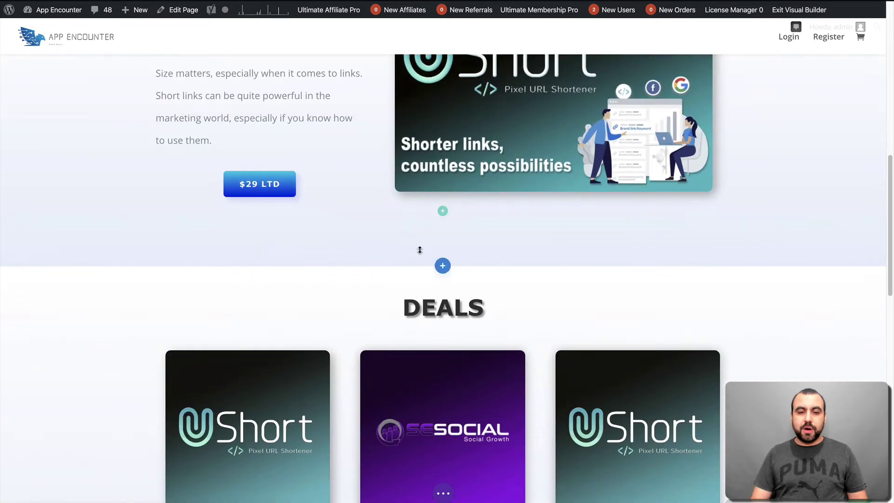
pyautogui.click(442, 265)
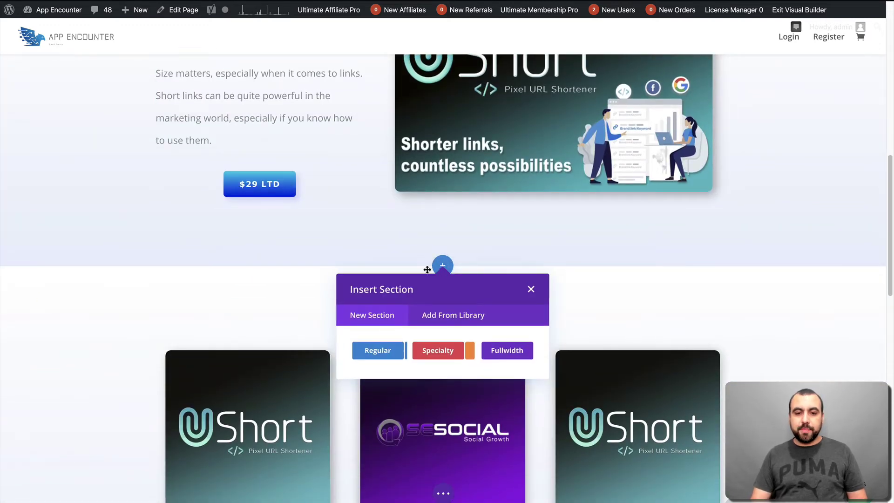
pyautogui.click(387, 352)
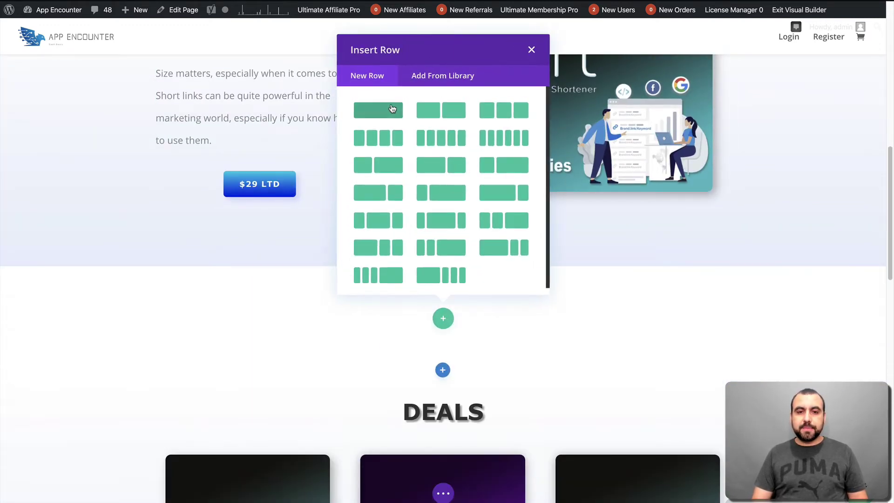
pyautogui.click(392, 108)
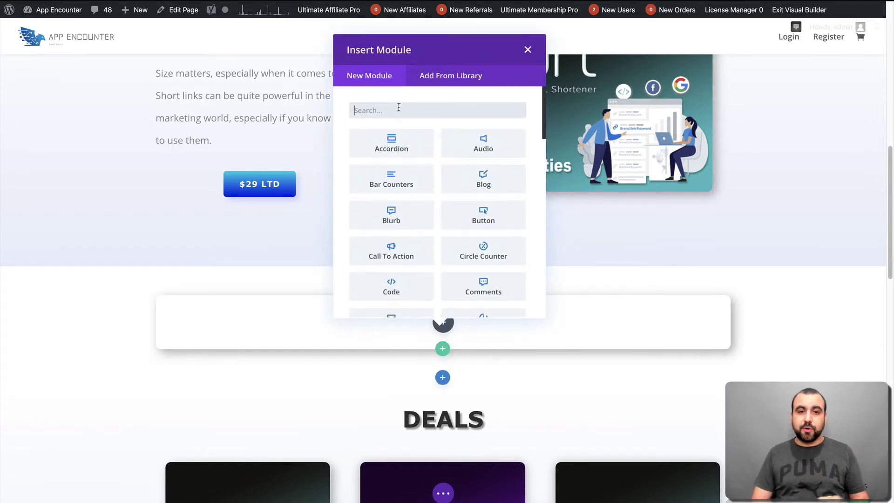
pyautogui.write('code')
pyautogui.click(393, 142)
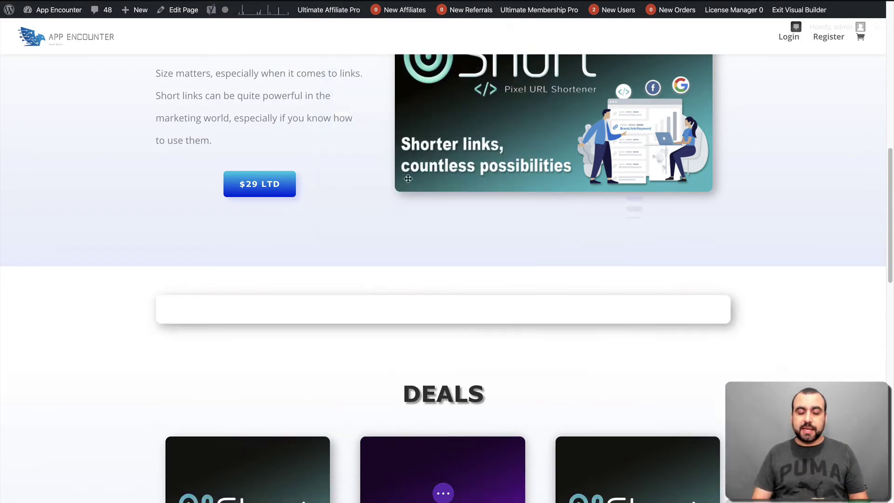
# Step: Paste [betterdocs_category_grid] into the Code module, preview the grid, then exit discarding changes
pyautogui.click(602, 225)
pyautogui.press('super+v')
pyautogui.press('super+space')
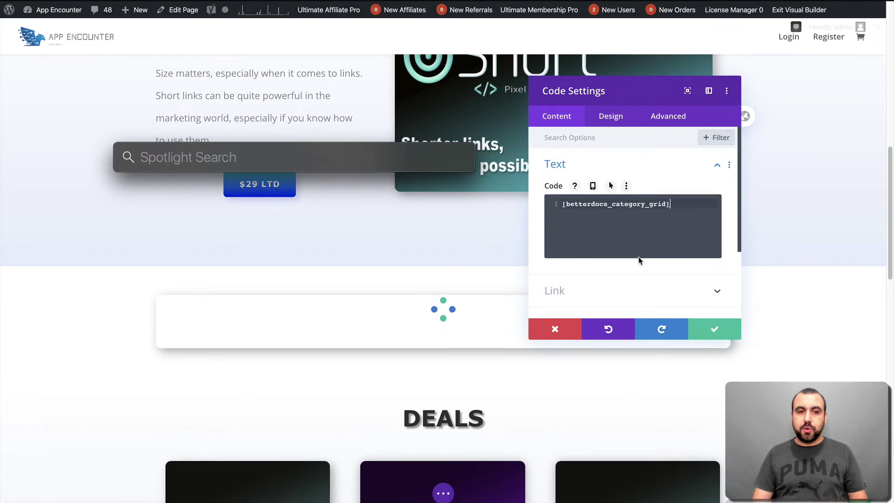
pyautogui.click(705, 326)
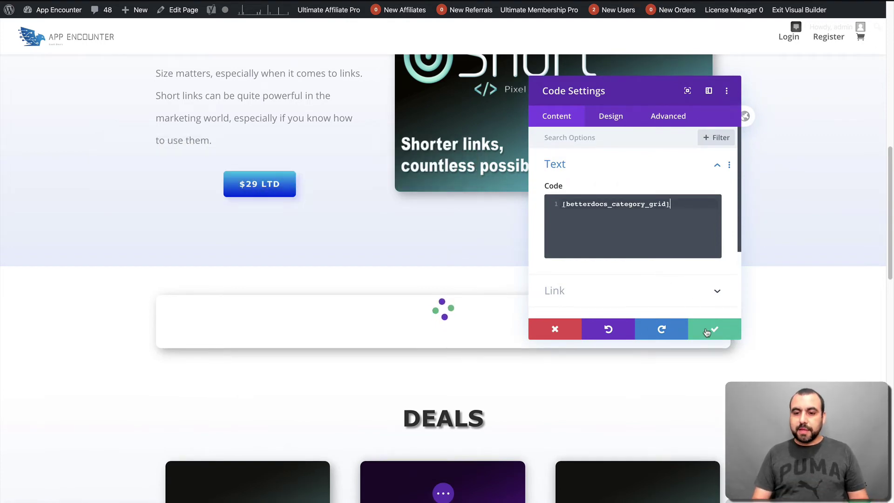
pyautogui.click(707, 331)
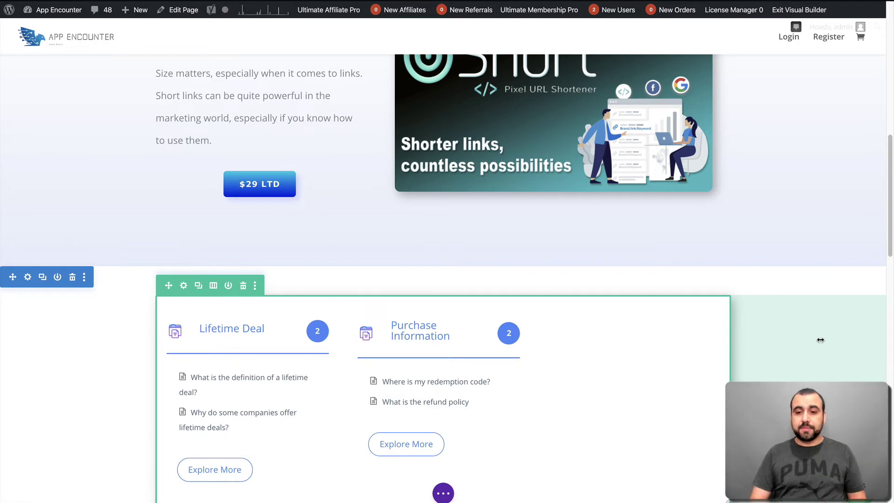
pyautogui.scroll(-6, 820, 340)
pyautogui.scroll(4, 820, 340)
pyautogui.scroll(1, 820, 340)
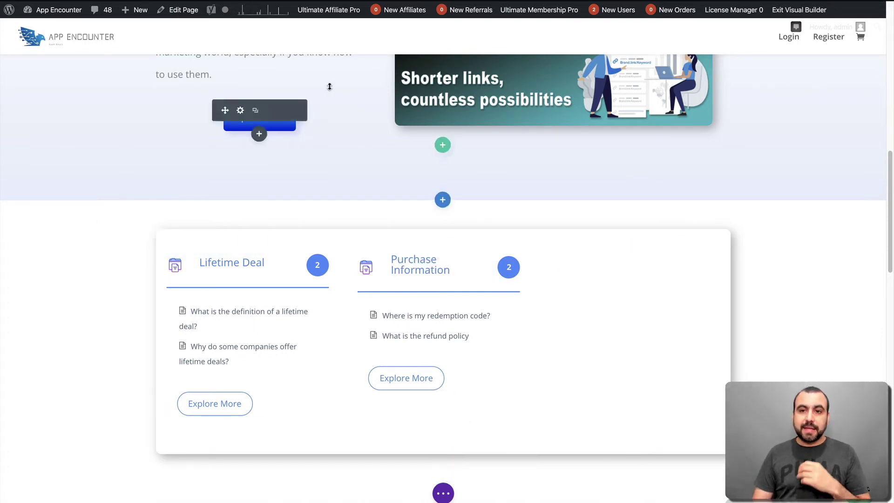
pyautogui.click(788, 9)
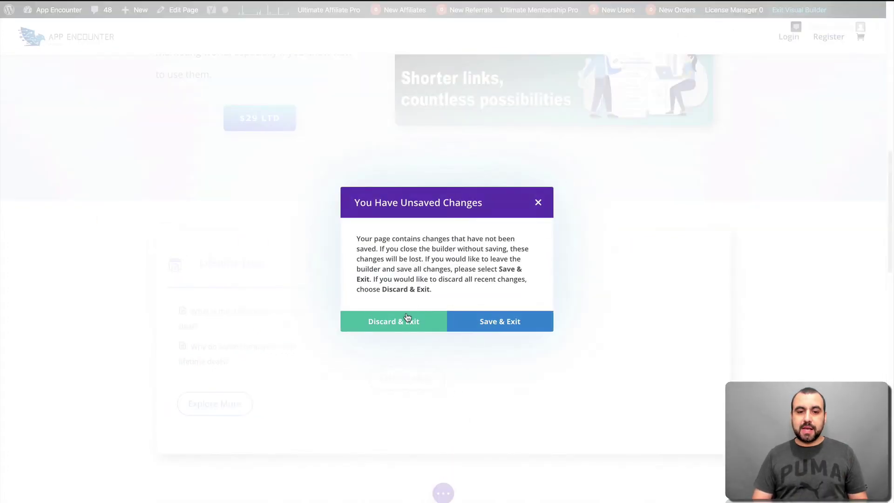
pyautogui.click(406, 319)
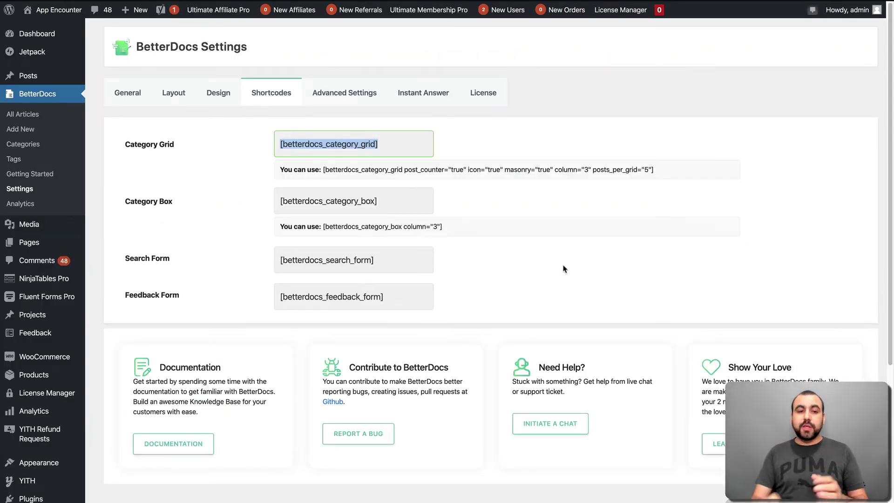
# Step: Deselect the Category Grid field and view Advanced Settings role permissions, all limited to Administrator
pyautogui.click(191, 176)
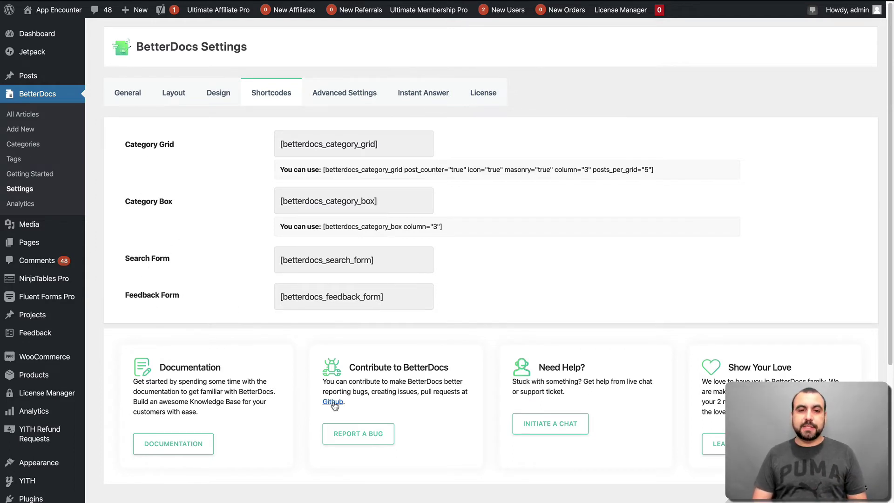
pyautogui.click(334, 99)
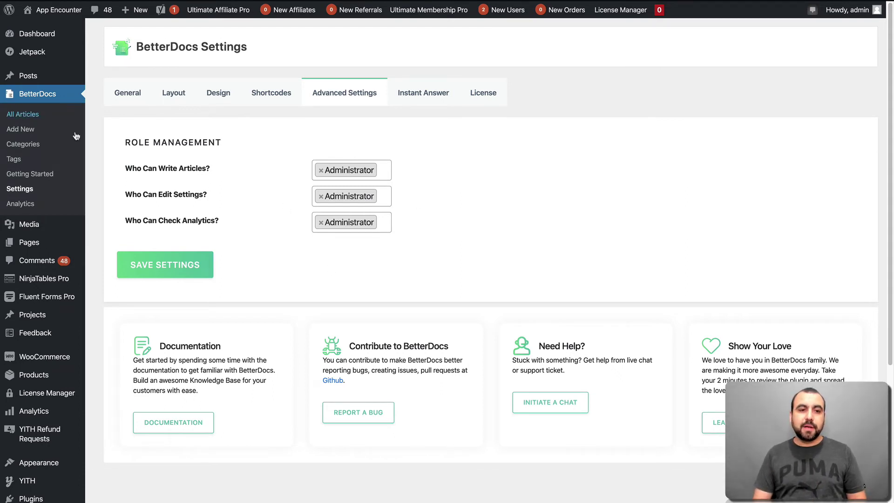
# Step: On the Instant Answer tab, check the Content Type options and keep it set to Docs
pyautogui.click(428, 98)
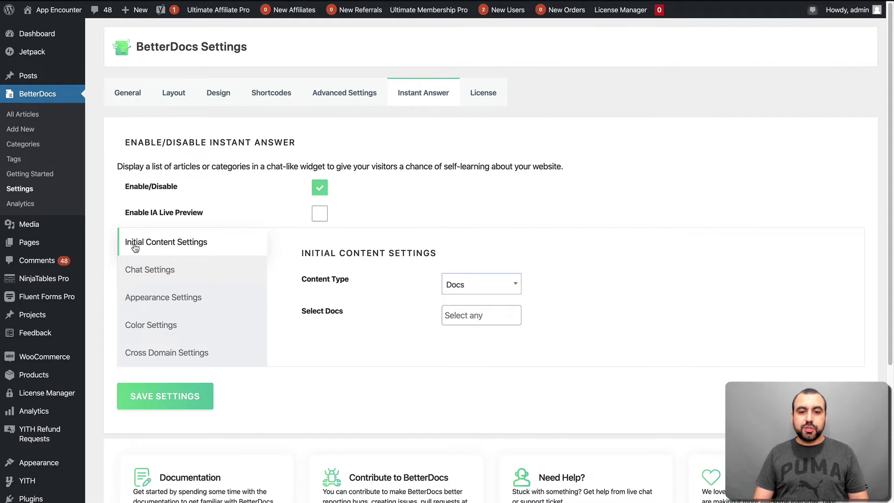
pyautogui.click(487, 292)
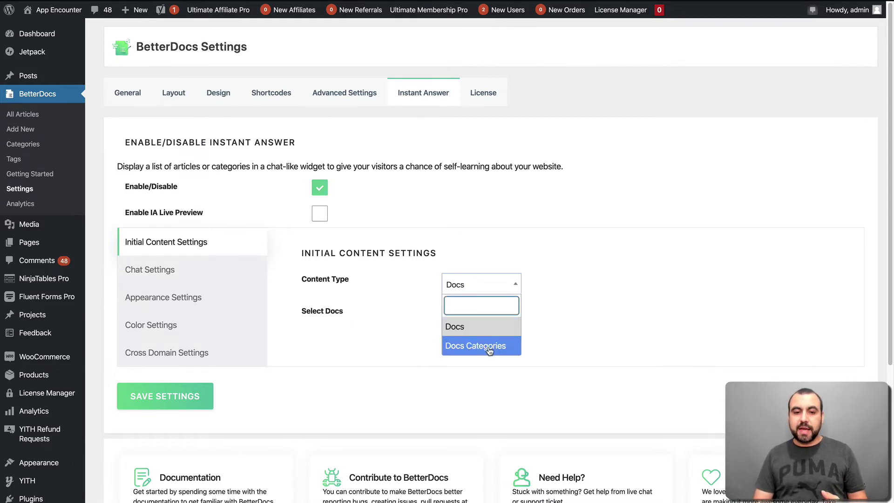
pyautogui.click(591, 320)
pyautogui.click(499, 315)
pyautogui.click(597, 310)
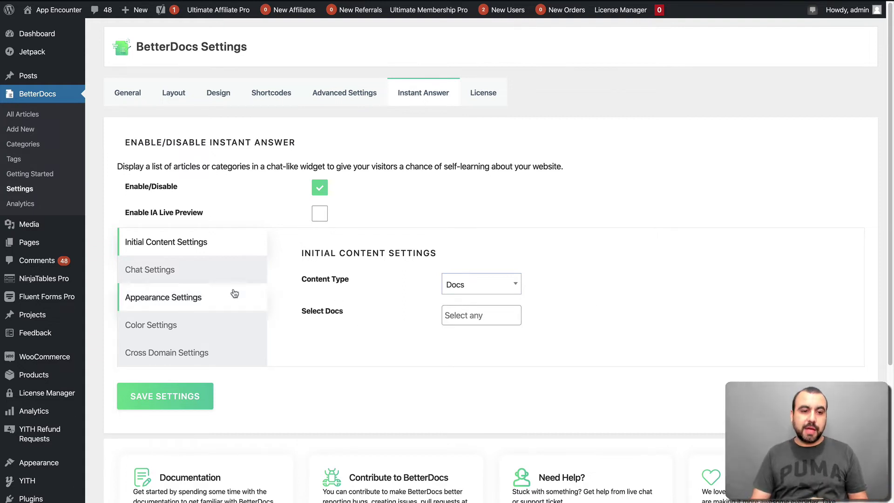
# Step: Review the Chat, Appearance and Color sub-tabs, ending on the Cross Domain integration snippet
pyautogui.click(193, 282)
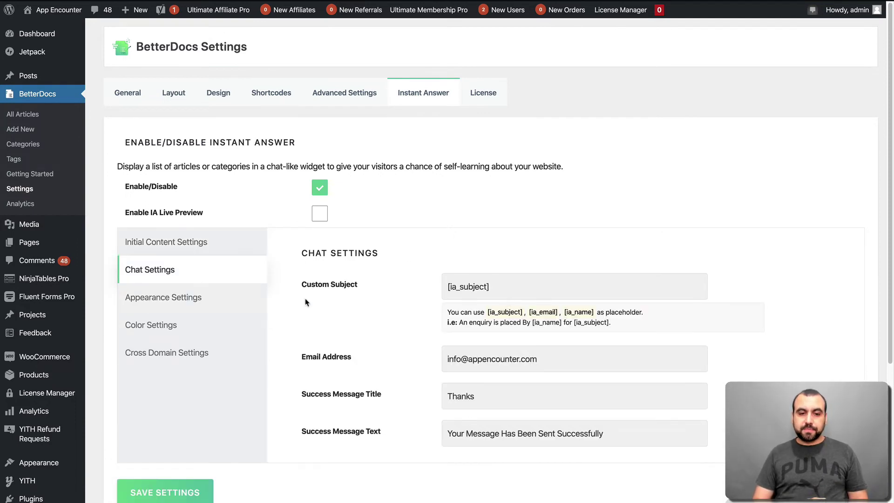
pyautogui.click(178, 298)
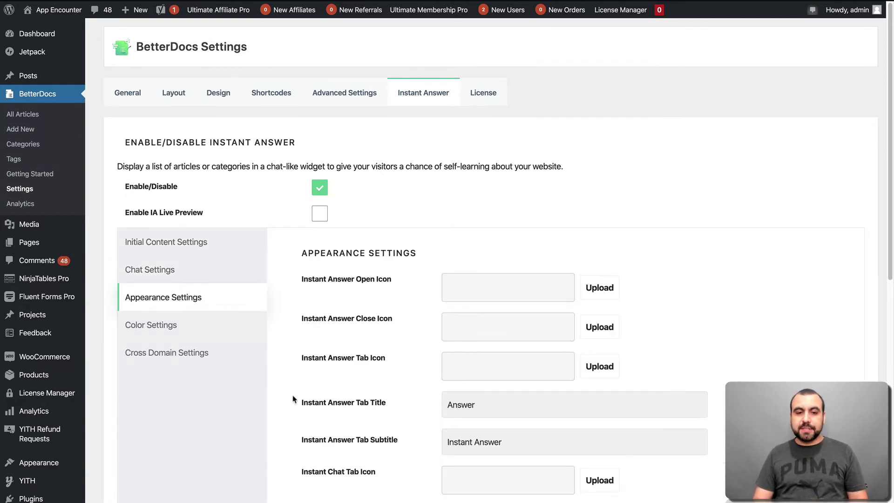
pyautogui.scroll(-5, 293, 398)
pyautogui.scroll(5, 293, 398)
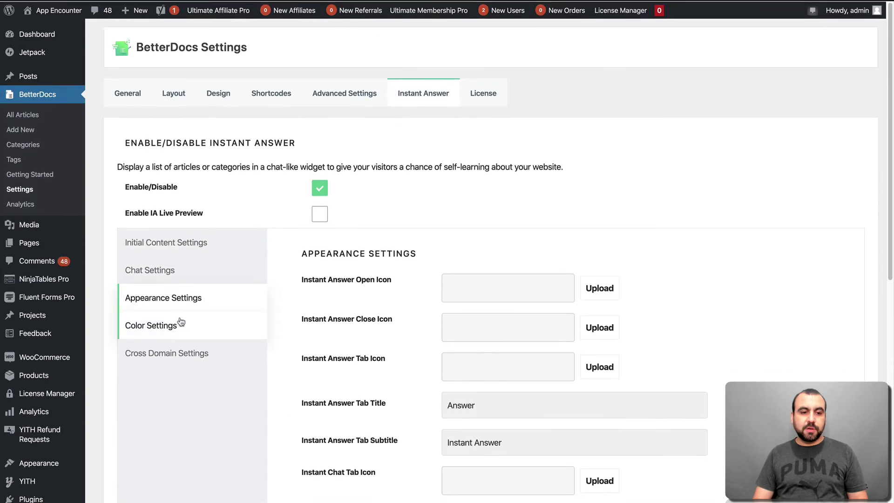
pyautogui.click(180, 324)
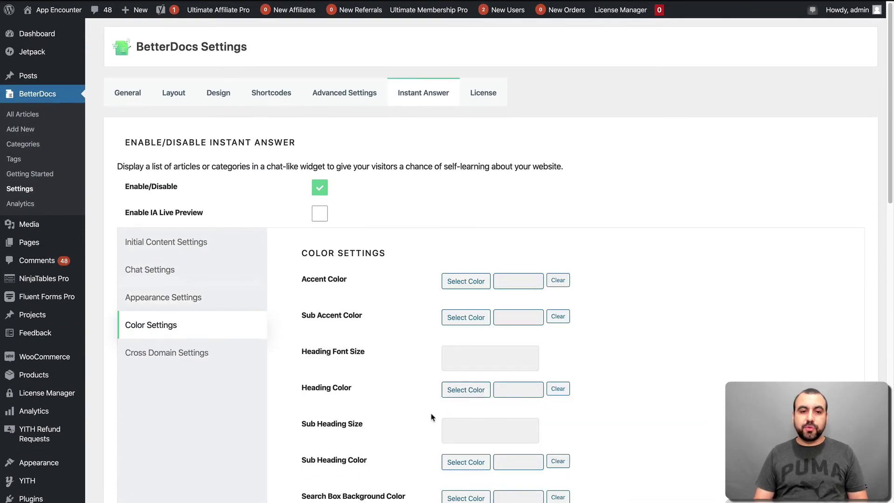
pyautogui.scroll(-6, 359, 388)
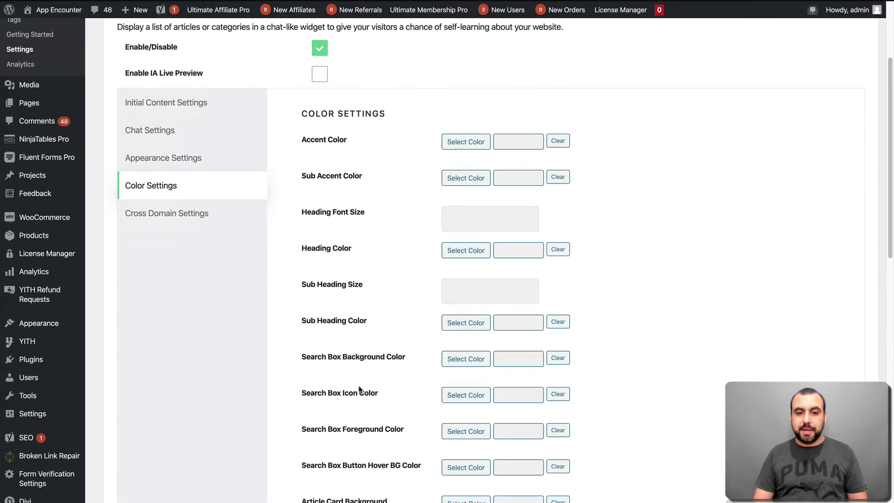
pyautogui.scroll(-5, 360, 389)
pyautogui.scroll(11, 279, 372)
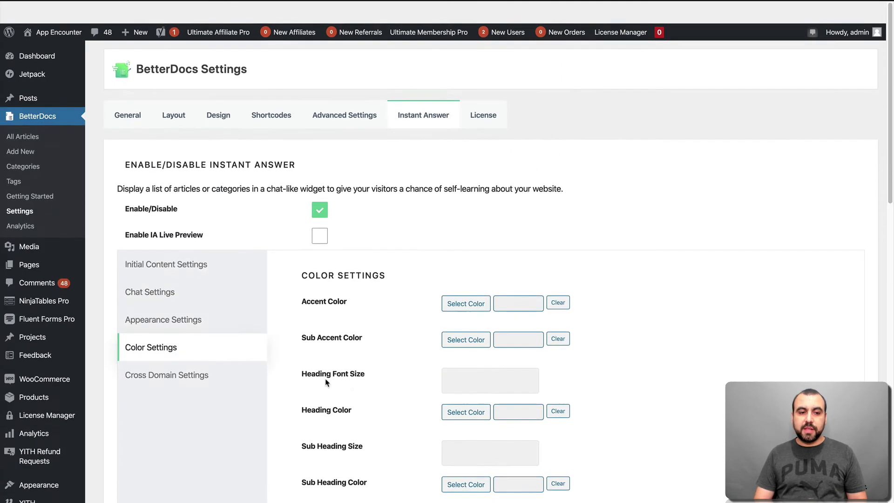
pyautogui.click(196, 356)
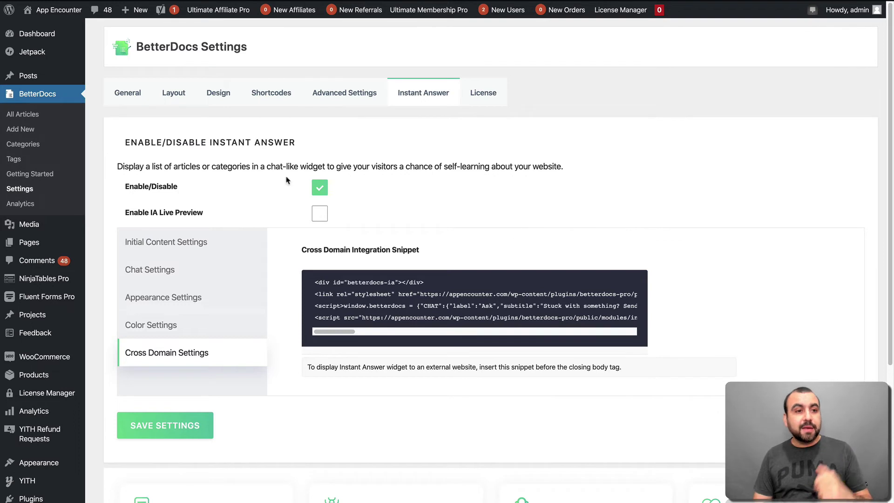
# Step: Create a BetterDocs category named Wordpress with slug wordpress
pyautogui.click(70, 147)
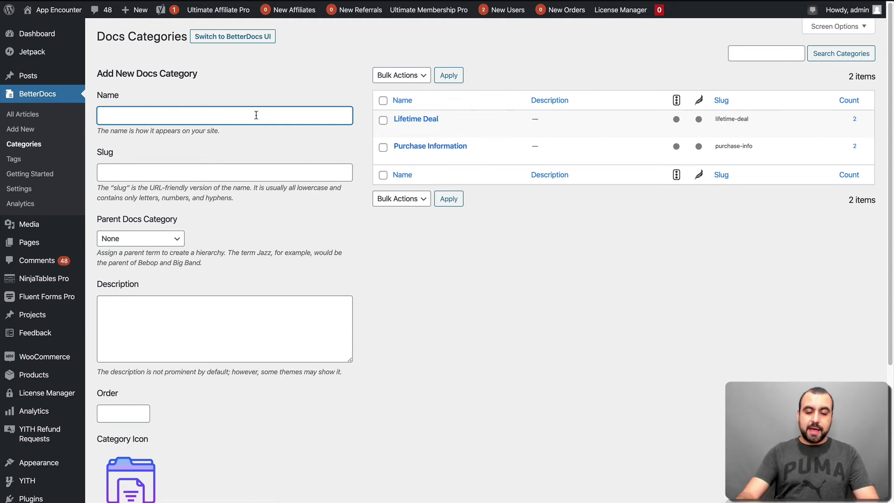
pyautogui.write('Wordpress')
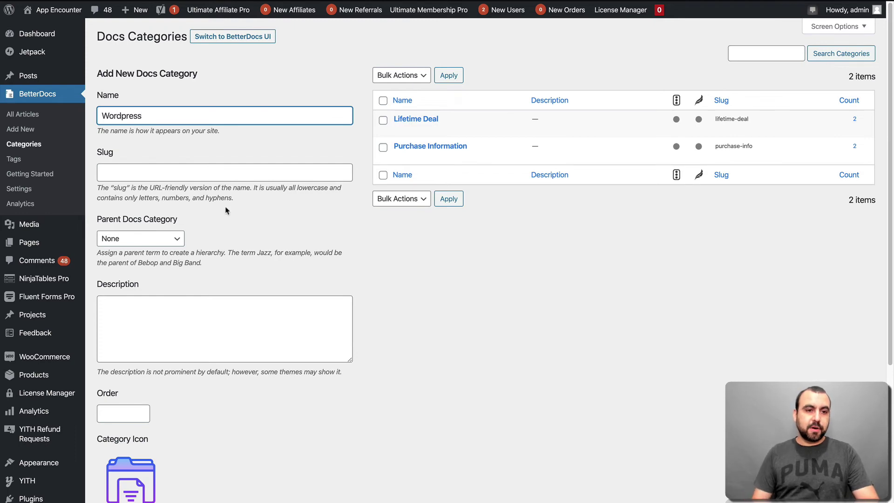
pyautogui.click(200, 175)
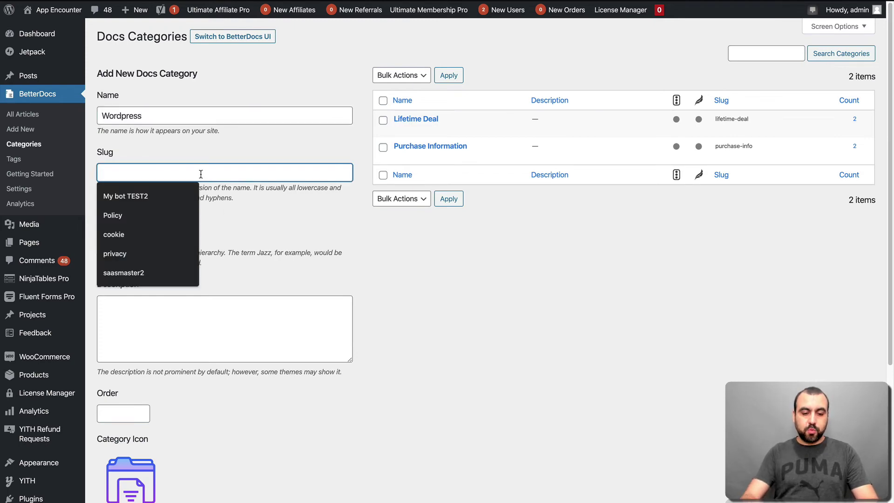
pyautogui.write('wordpress')
pyautogui.scroll(-4, 224, 425)
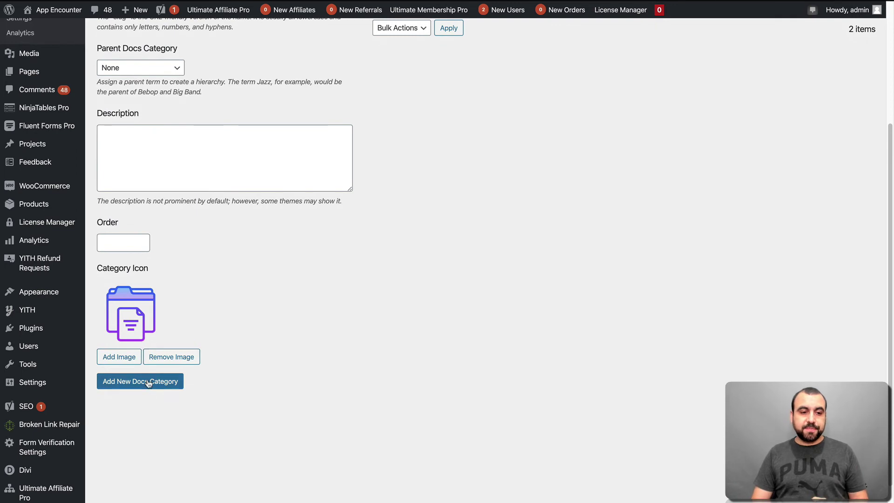
pyautogui.click(159, 380)
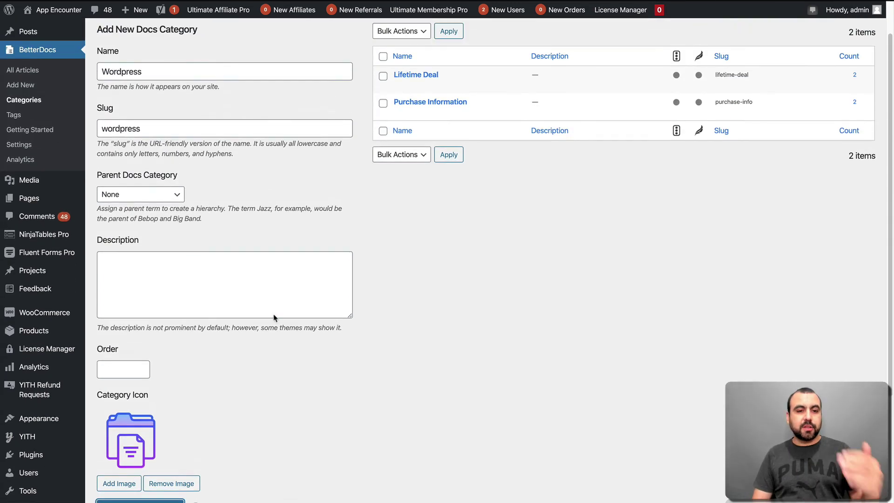
pyautogui.scroll(1, 370, 333)
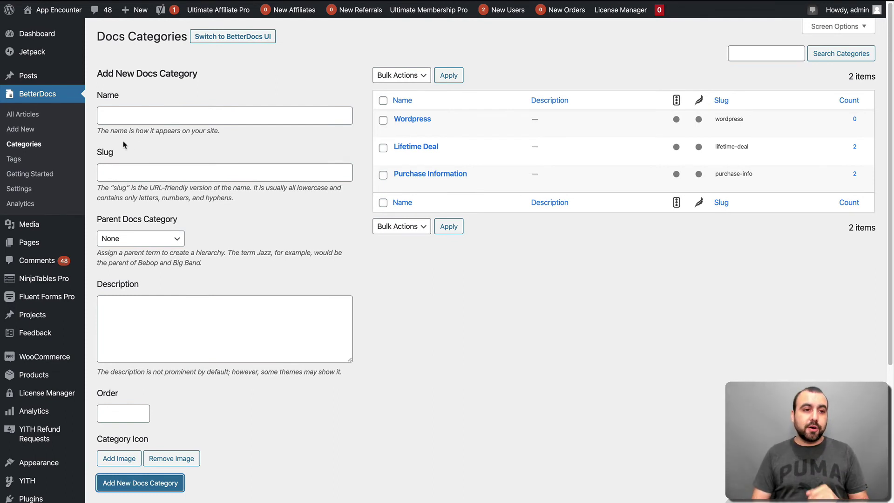
pyautogui.click(25, 120)
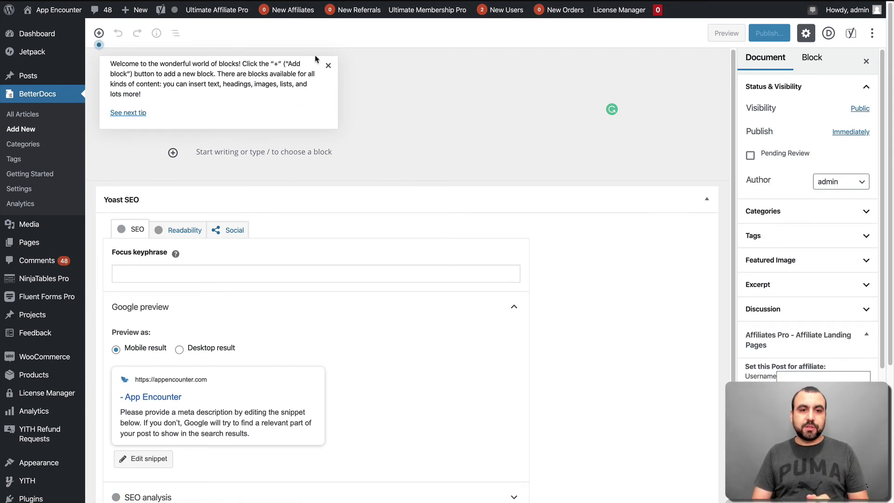
# Step: Dismiss the welcome tip and title the doc 'What is a WordPress Plugin'
pyautogui.click(327, 66)
pyautogui.click(275, 102)
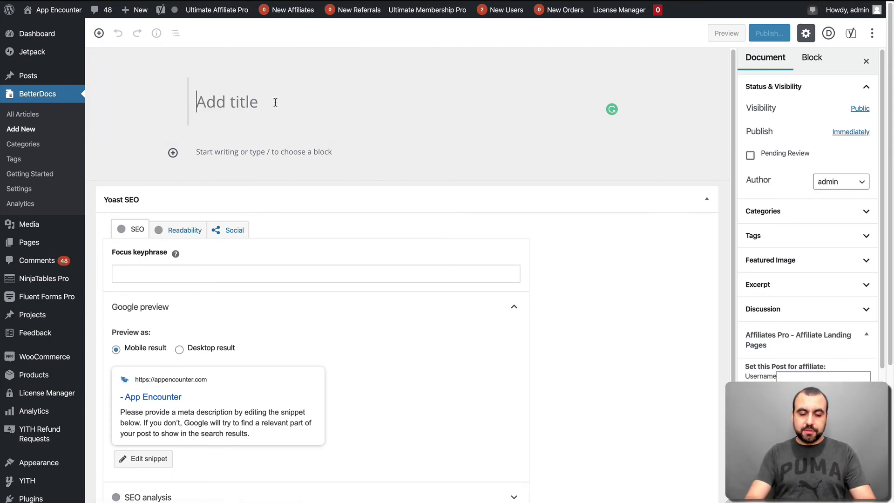
pyautogui.write('What is ')
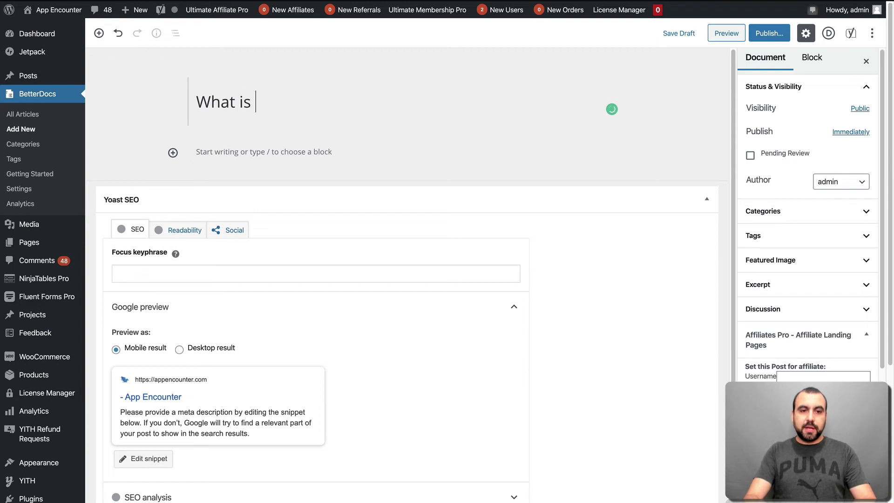
pyautogui.write('a WordPre')
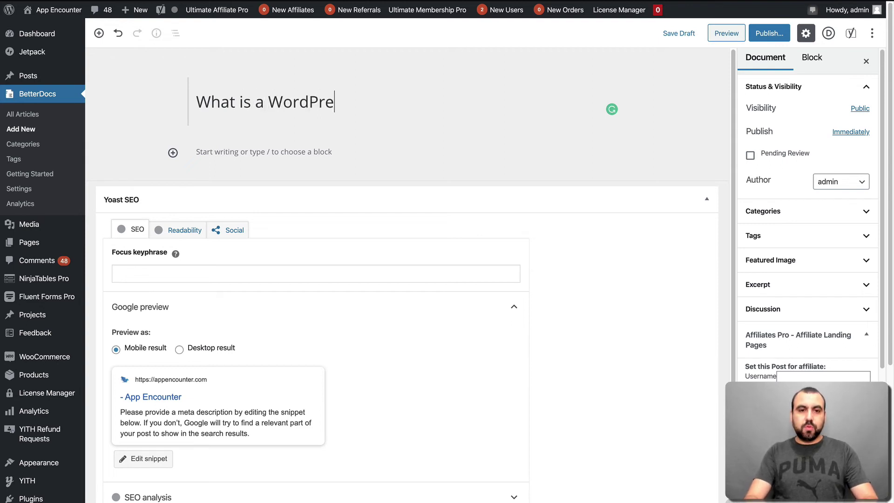
pyautogui.write('ss Plufin')
pyautogui.press('BackSpace')
pyautogui.press('BackSpace')
pyautogui.press('BackSpace')
pyautogui.write('gin')
# Step: Write the paragraph 'Wordpress is a plugin' and start an empty block below it
pyautogui.click(253, 151)
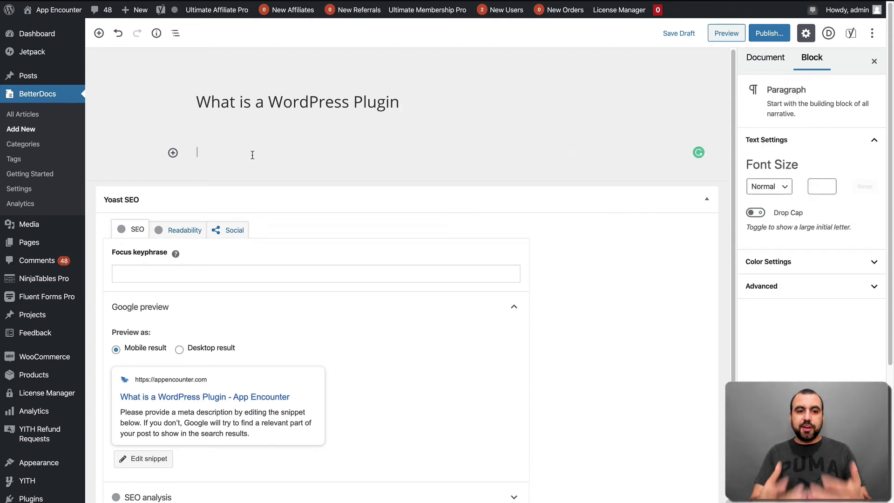
pyautogui.click(173, 152)
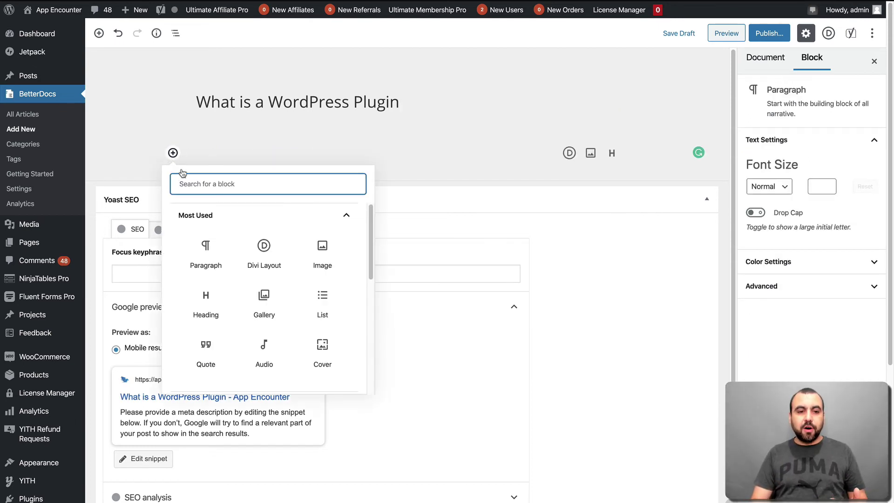
pyautogui.scroll(-3, 280, 345)
pyautogui.scroll(-5, 280, 344)
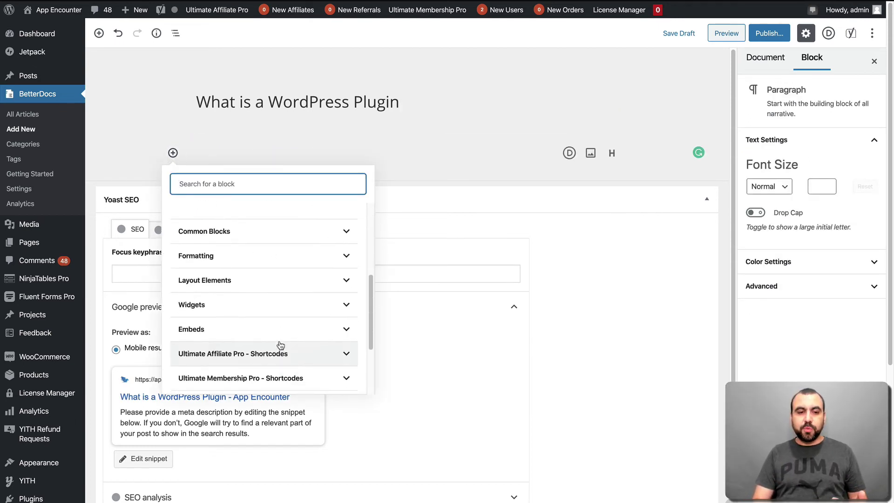
pyautogui.scroll(-2, 276, 363)
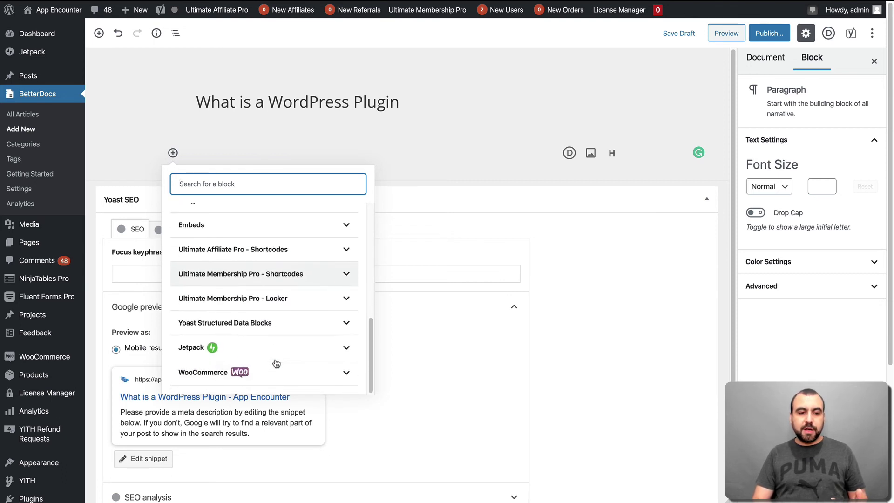
pyautogui.scroll(8, 214, 345)
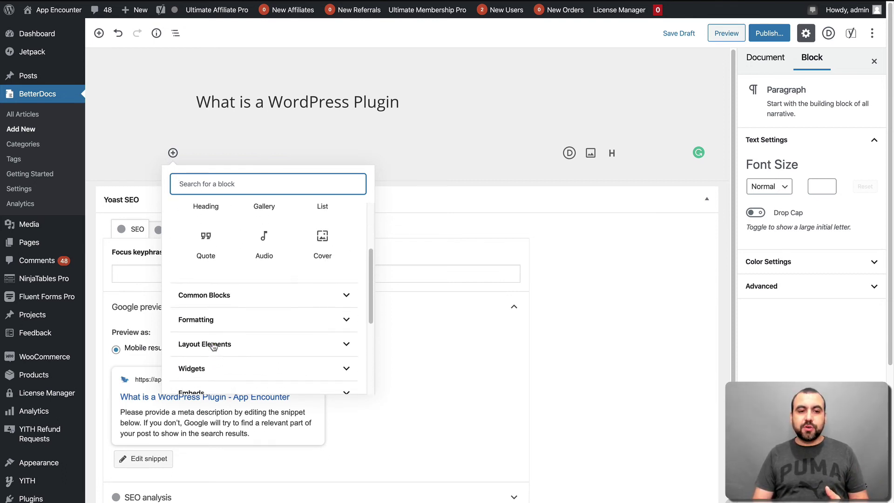
pyautogui.click(419, 152)
pyautogui.write('Wordpress is a plu')
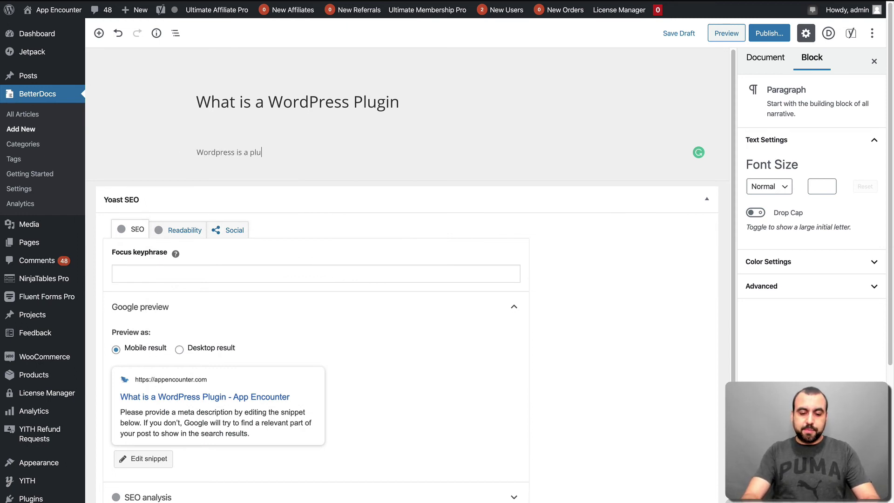
pyautogui.write('gin')
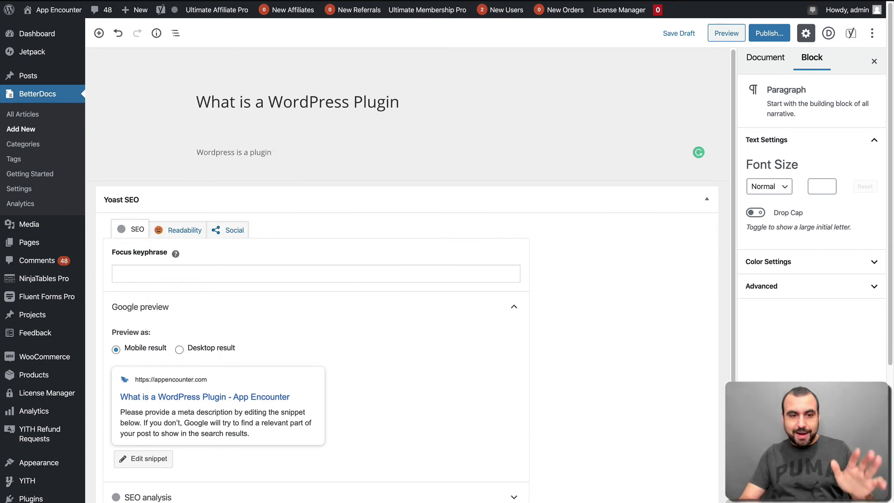
pyautogui.press('Return')
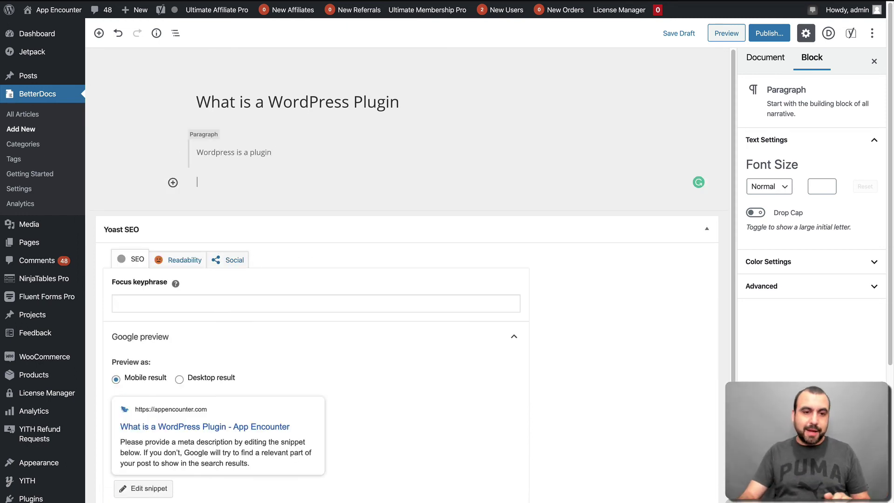
# Step: Insert the CiyaShop image from the Media Library below the paragraph and publish the doc
pyautogui.click(174, 183)
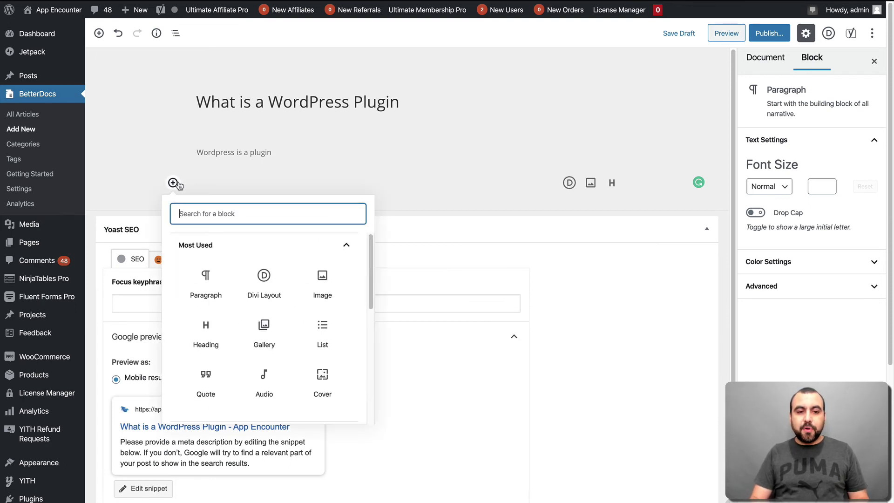
pyautogui.click(322, 283)
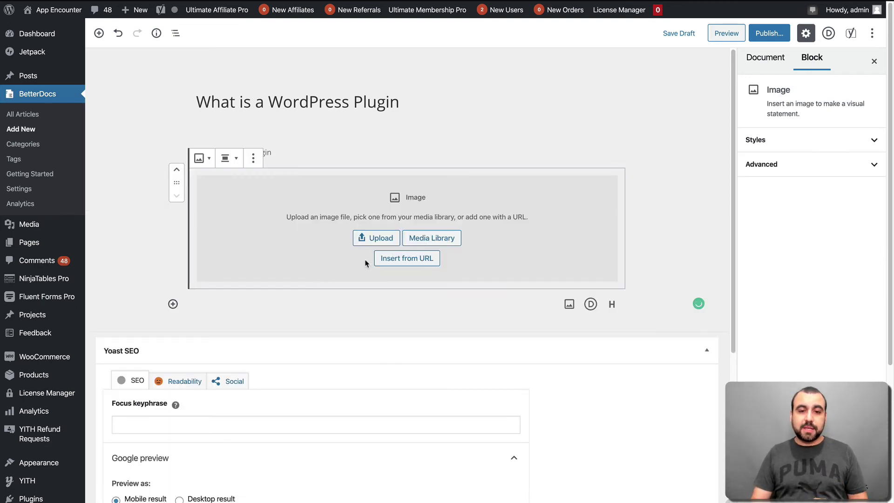
pyautogui.click(432, 240)
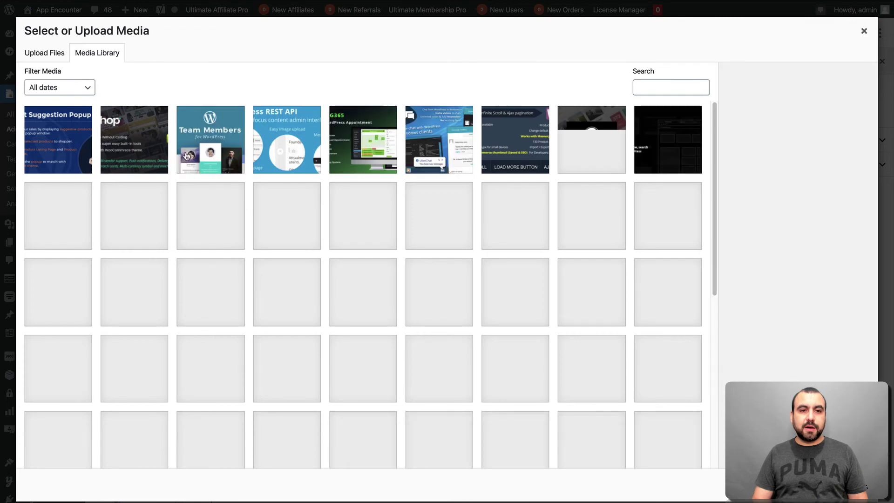
pyautogui.click(149, 154)
pyautogui.click(843, 486)
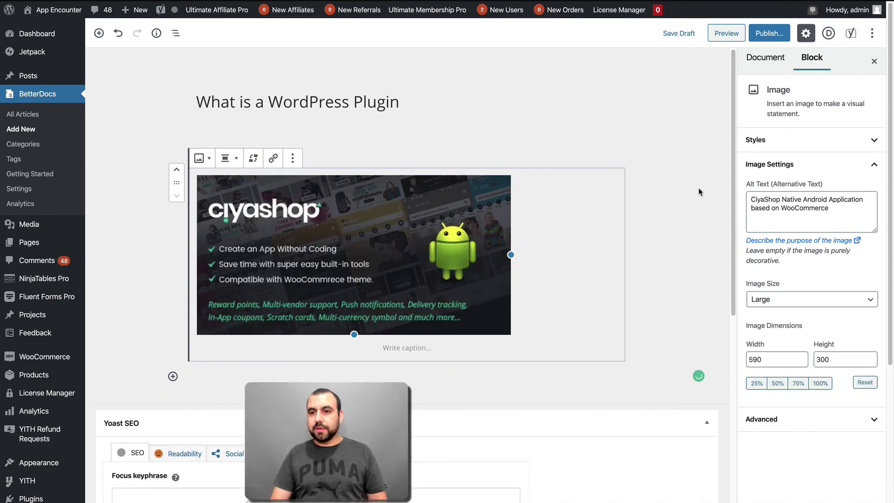
pyautogui.click(769, 34)
pyautogui.click(816, 34)
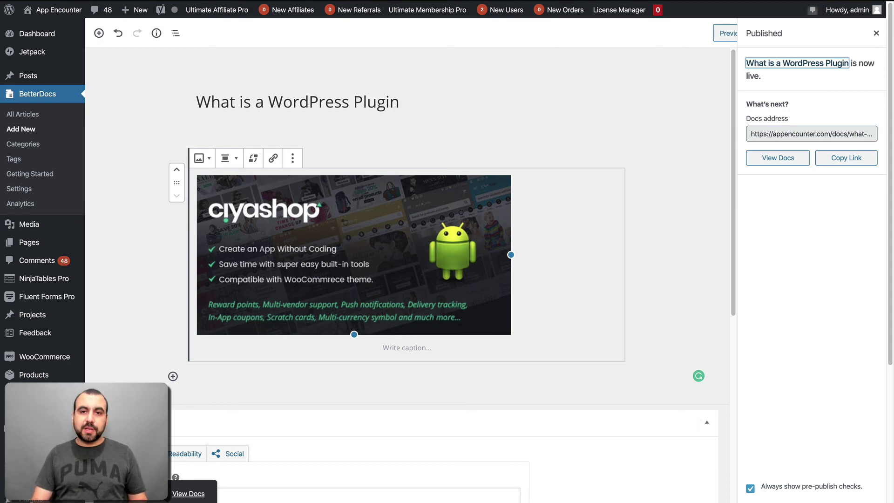
# Step: On the front-end home page, view 'What is a WordPress Plugin' in the Instant Answer widget, then close it
pyautogui.click(49, 4)
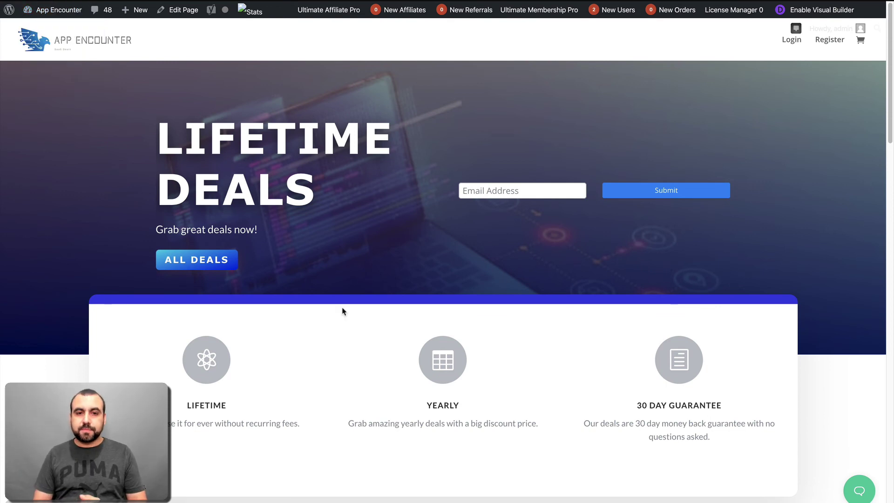
pyautogui.press('super+r')
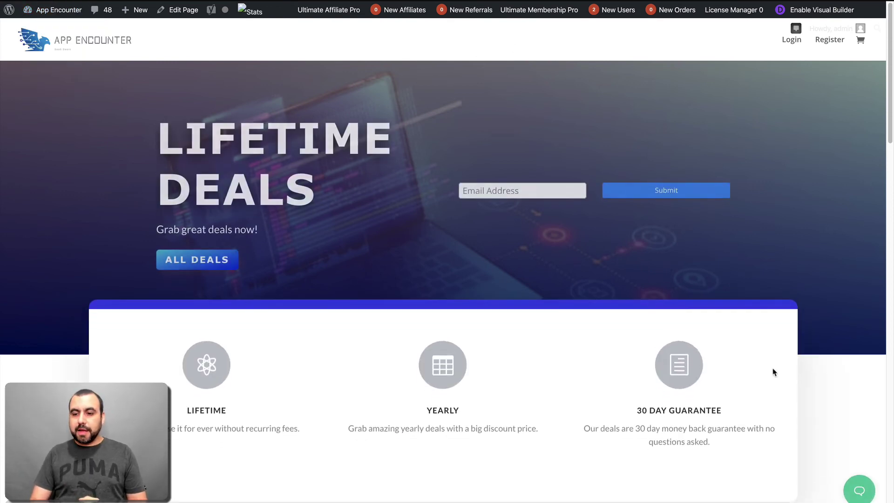
pyautogui.click(858, 495)
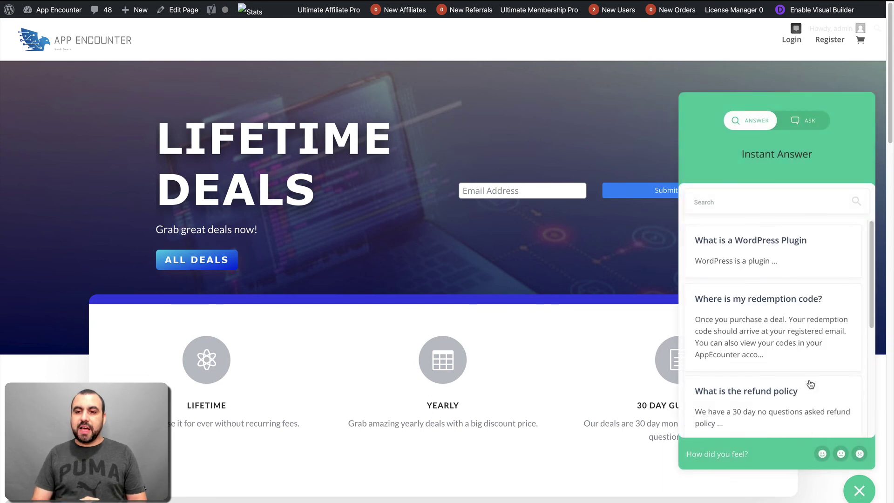
pyautogui.click(750, 259)
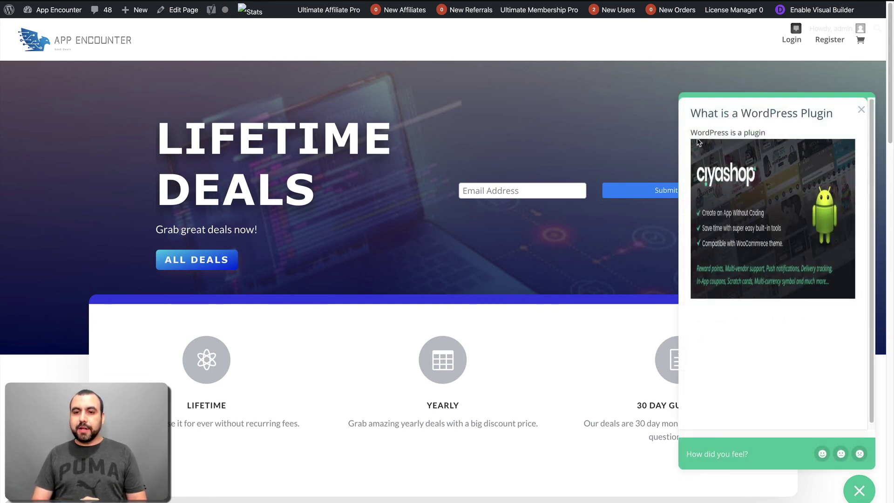
pyautogui.moveTo(691, 133); pyautogui.dragTo(761, 132)
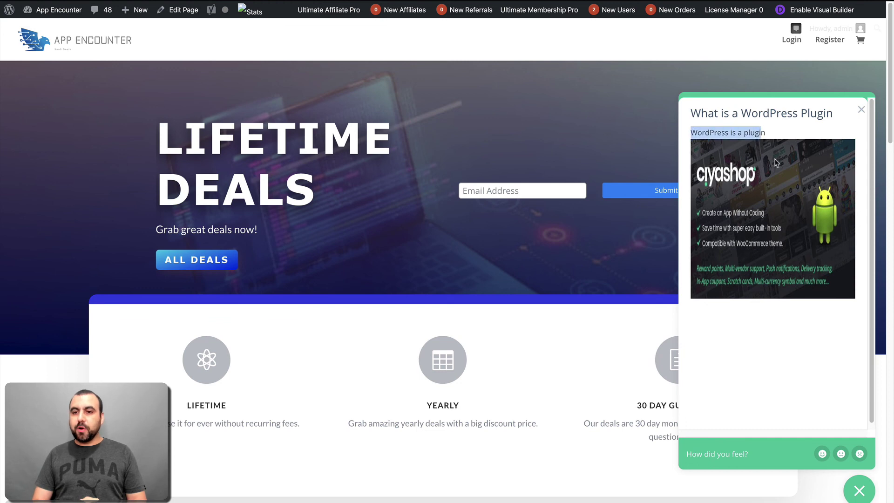
pyautogui.click(768, 345)
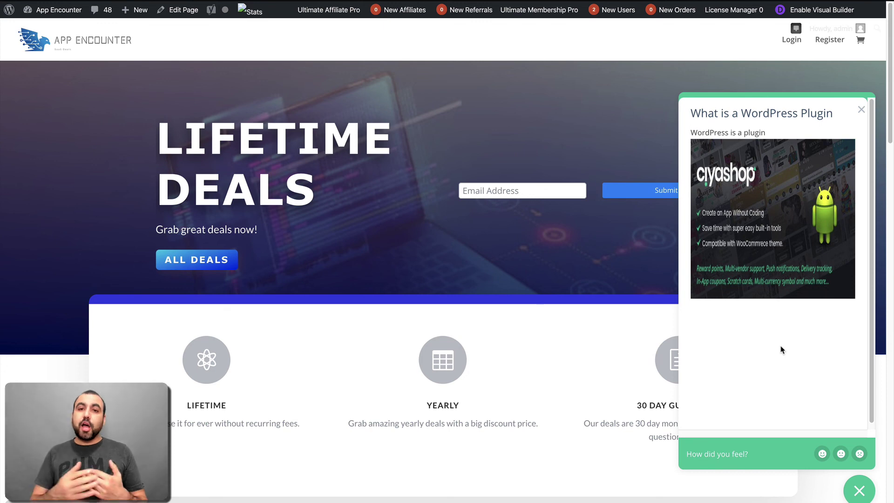
pyautogui.click(847, 492)
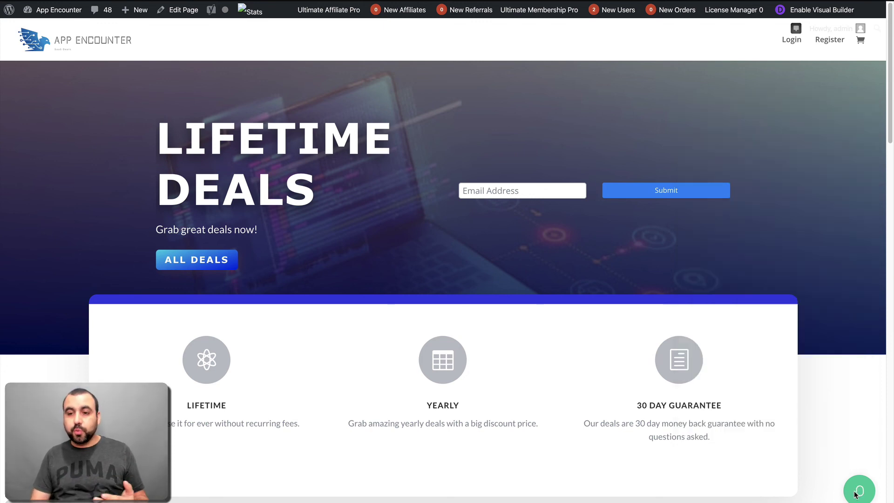